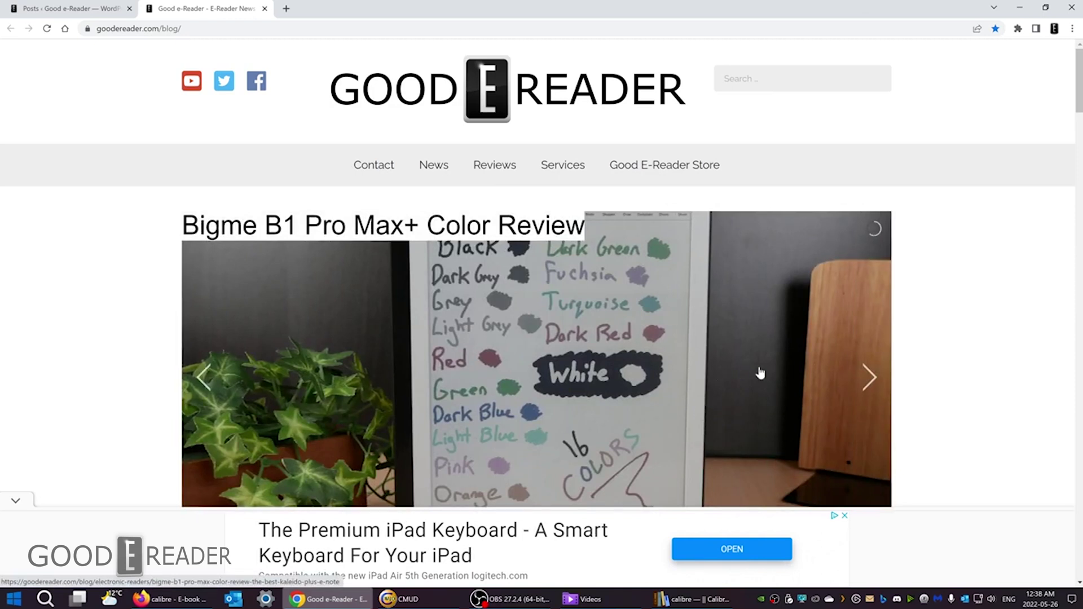
Cancel the Convert dialog without converting, then dismiss the Add books file picker unused.
key(alt+Tab)
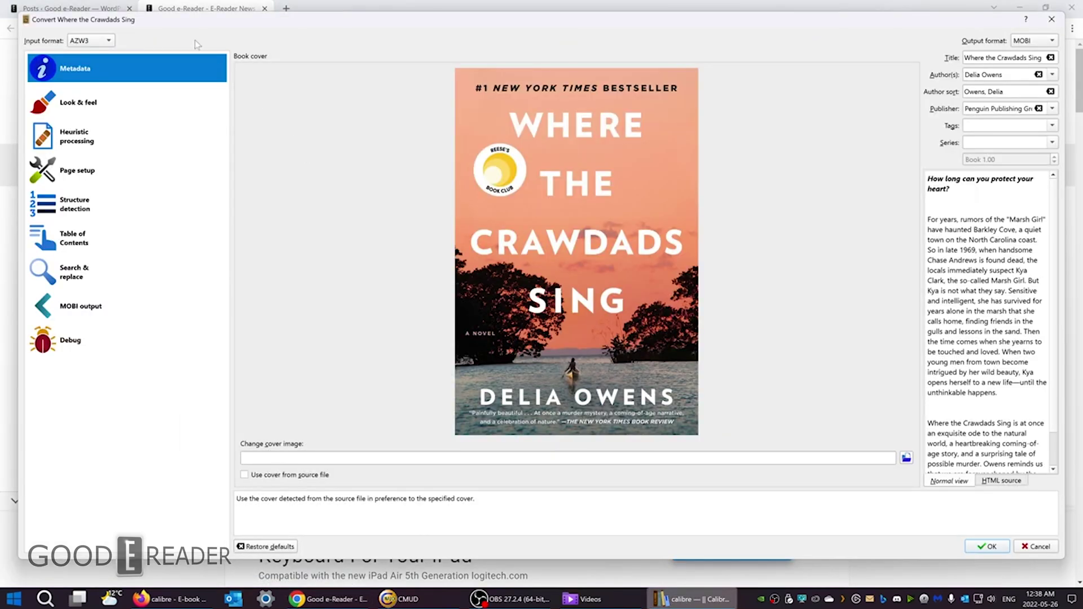
click(1035, 547)
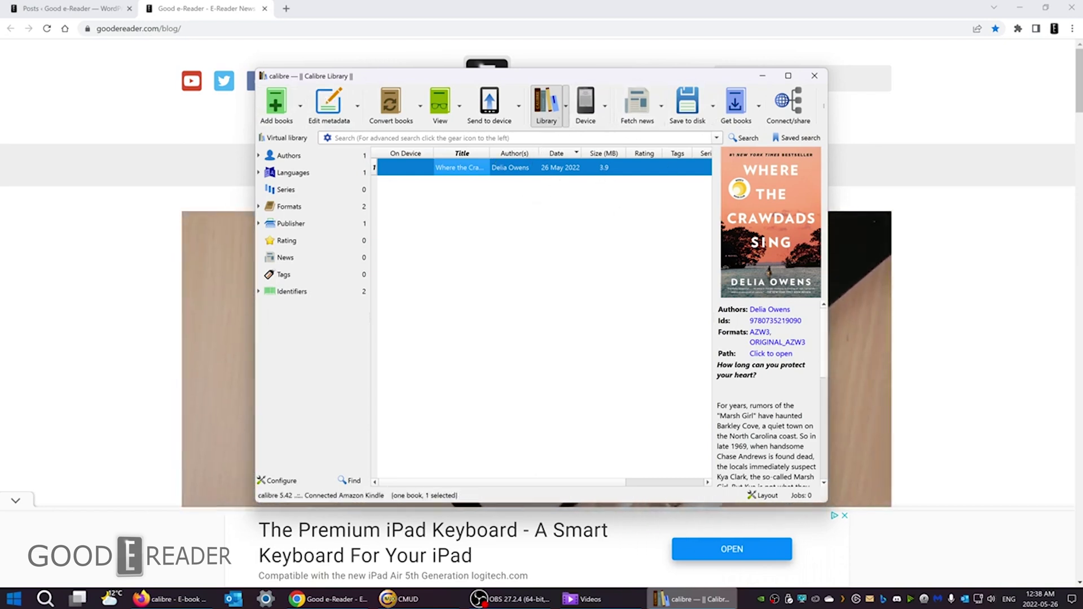
click(288, 104)
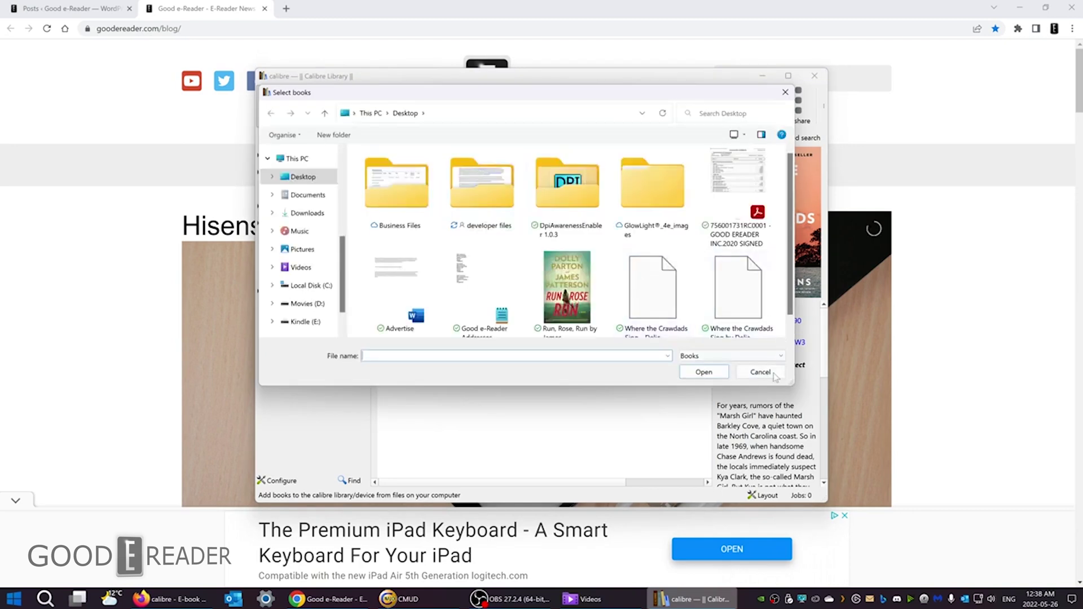
click(771, 375)
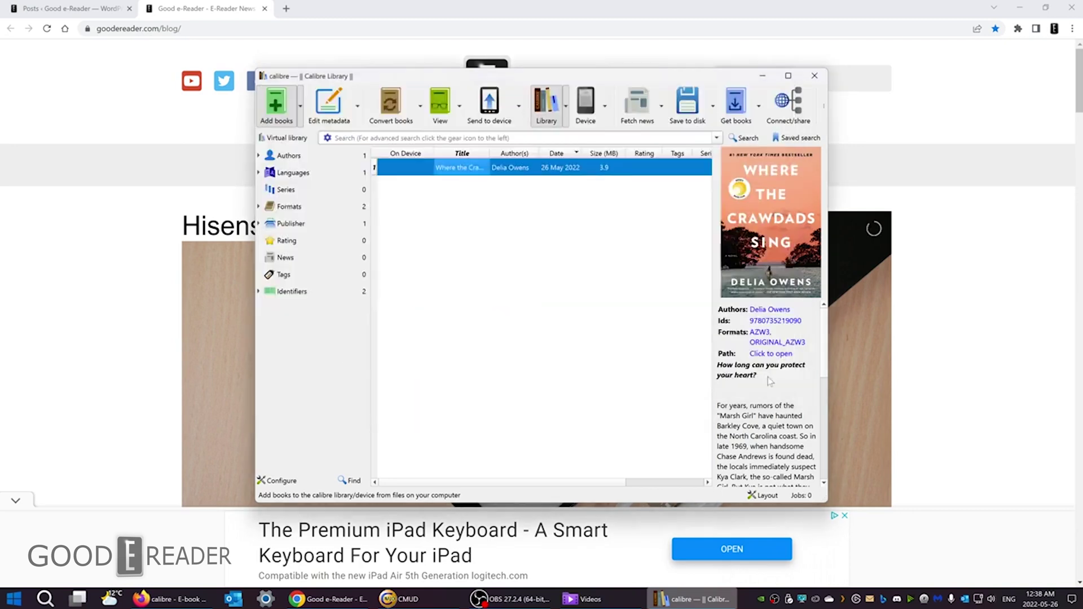
Browse the Kindle's books: the dictionary, The Martian, Console Wars, The Way of Kings, Steve Jobs.
click(588, 113)
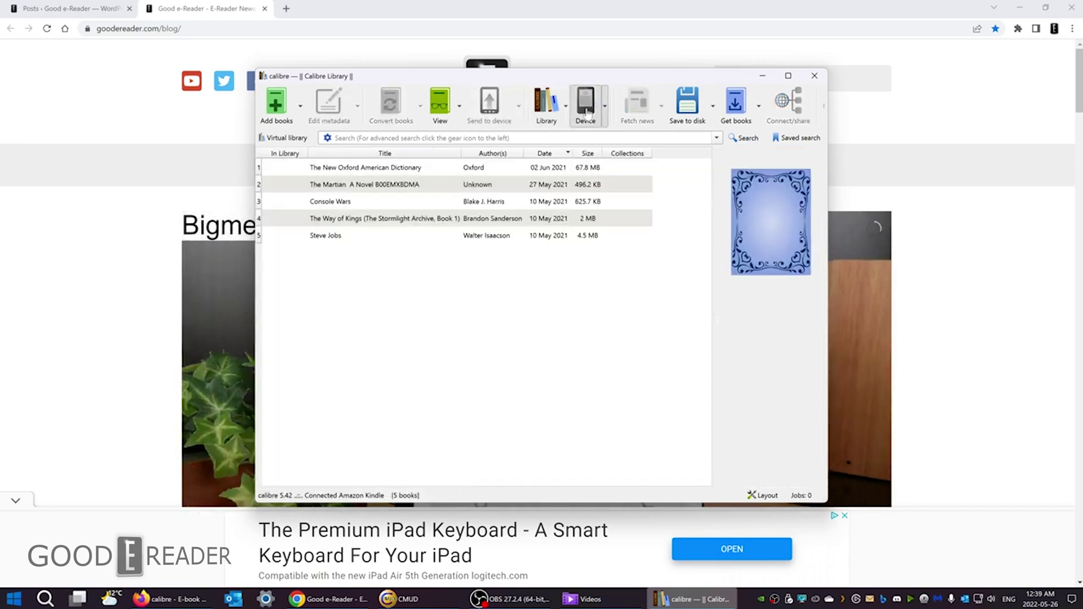
click(391, 168)
click(388, 191)
click(387, 202)
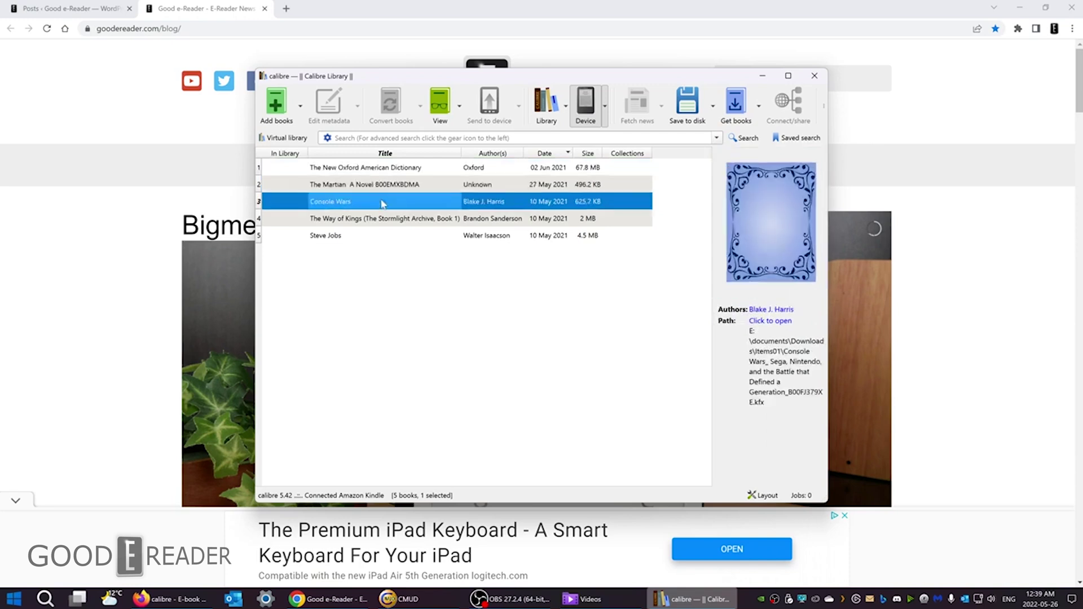
click(383, 220)
click(380, 235)
click(380, 220)
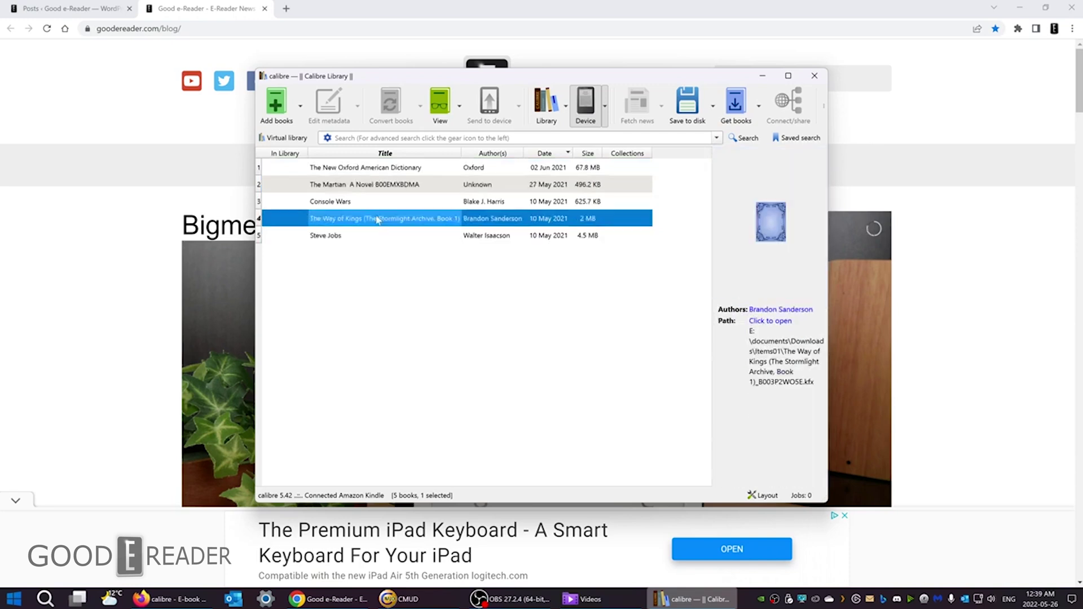
click(381, 201)
click(386, 171)
click(532, 119)
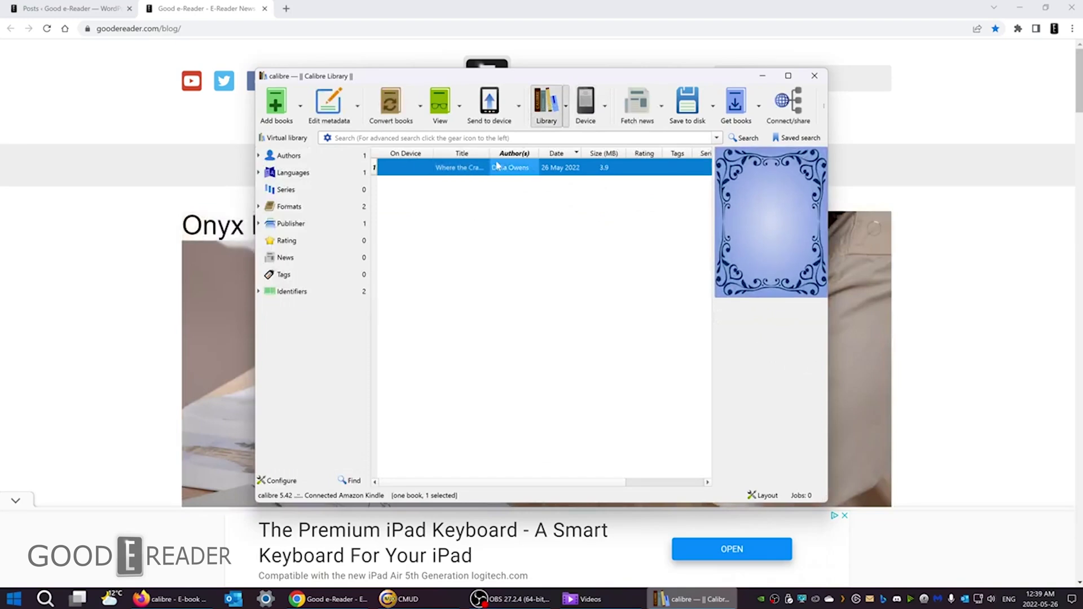
Send Where the Crawdads Sing to the Kindle and confirm it appears in the device list.
double_click(454, 167)
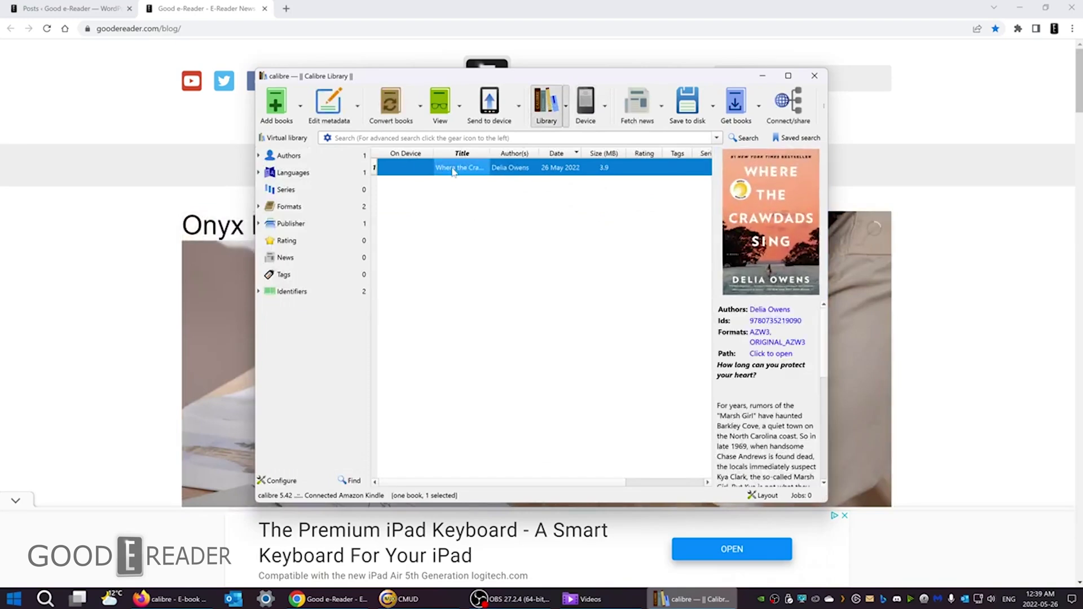
click(599, 169)
click(500, 120)
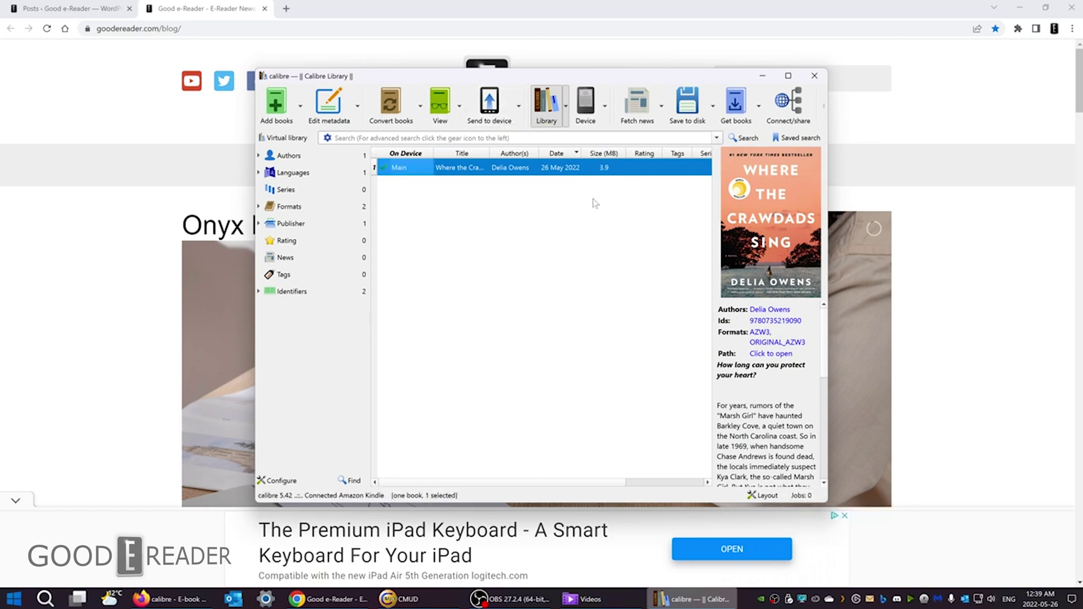
click(586, 104)
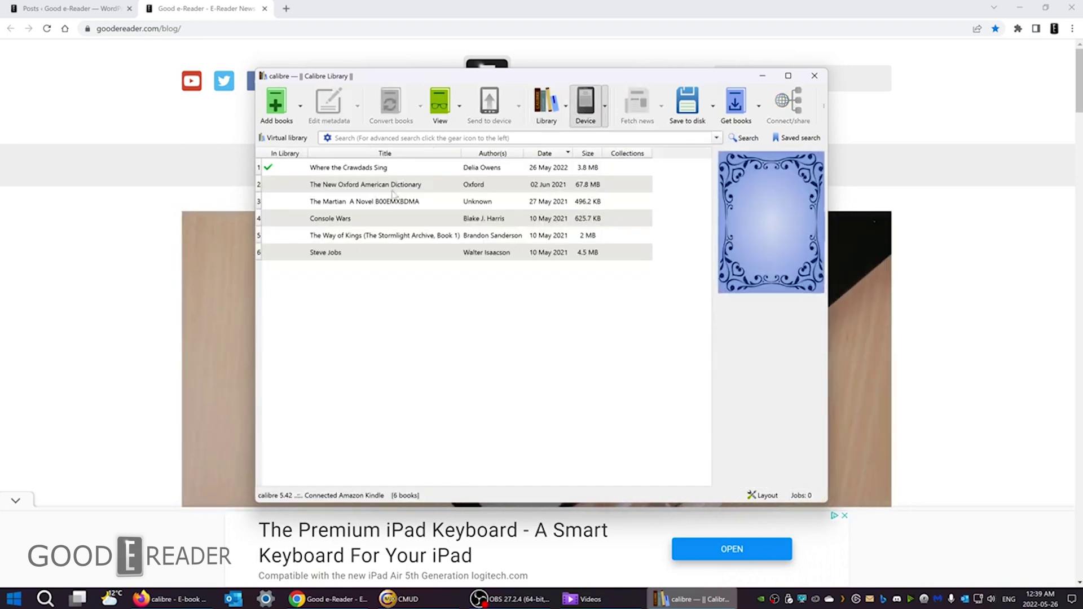
click(391, 168)
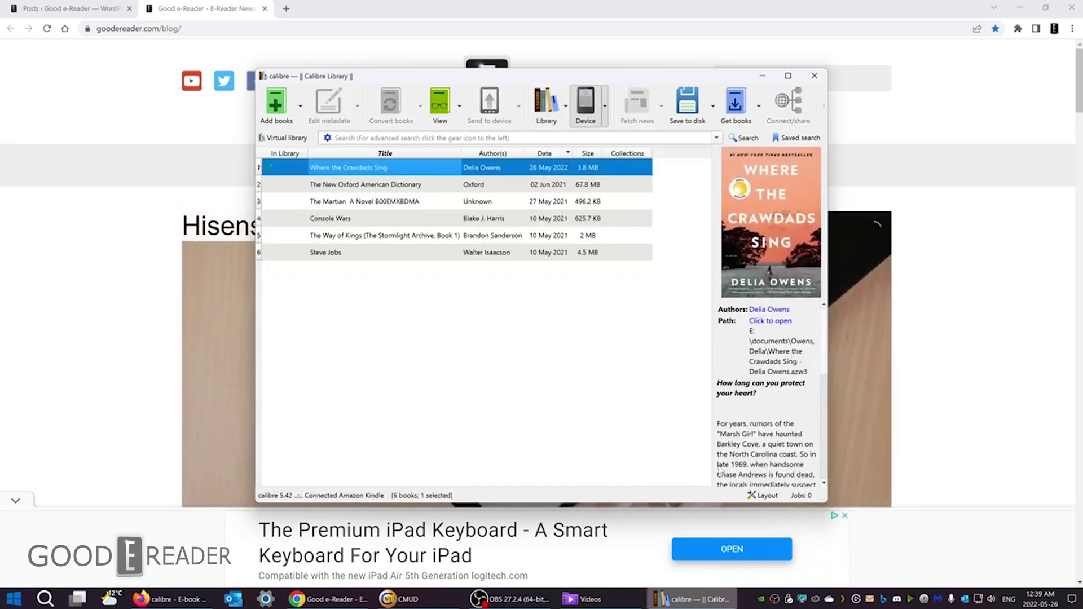
scroll(760, 446, down, 5)
scroll(759, 445, up, 5)
click(546, 105)
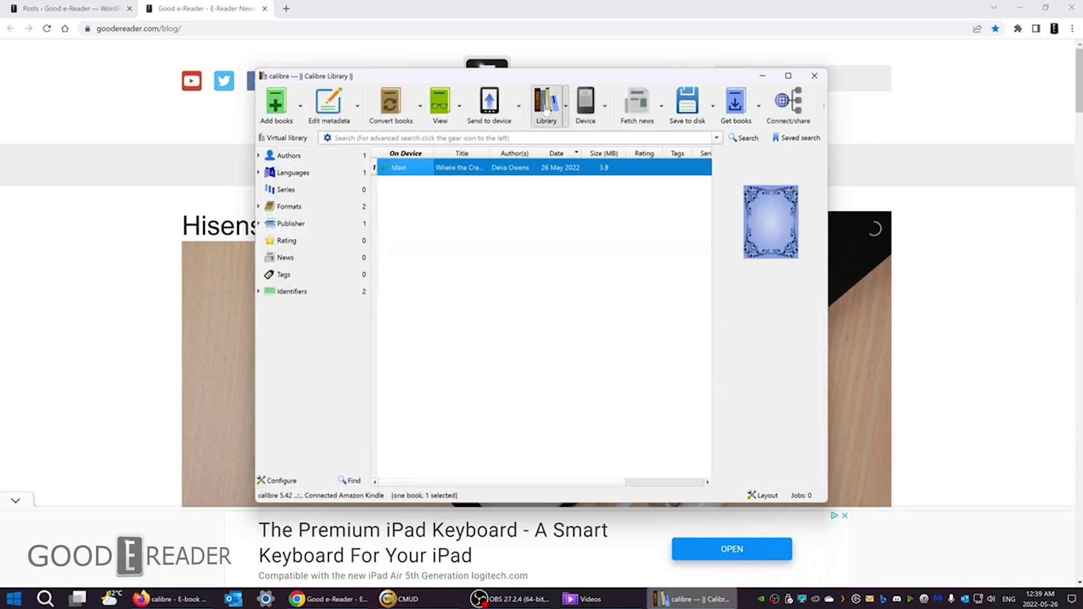
Delete Where the Crawdads Sing from the library only, confirming the permanent deletion.
click(457, 169)
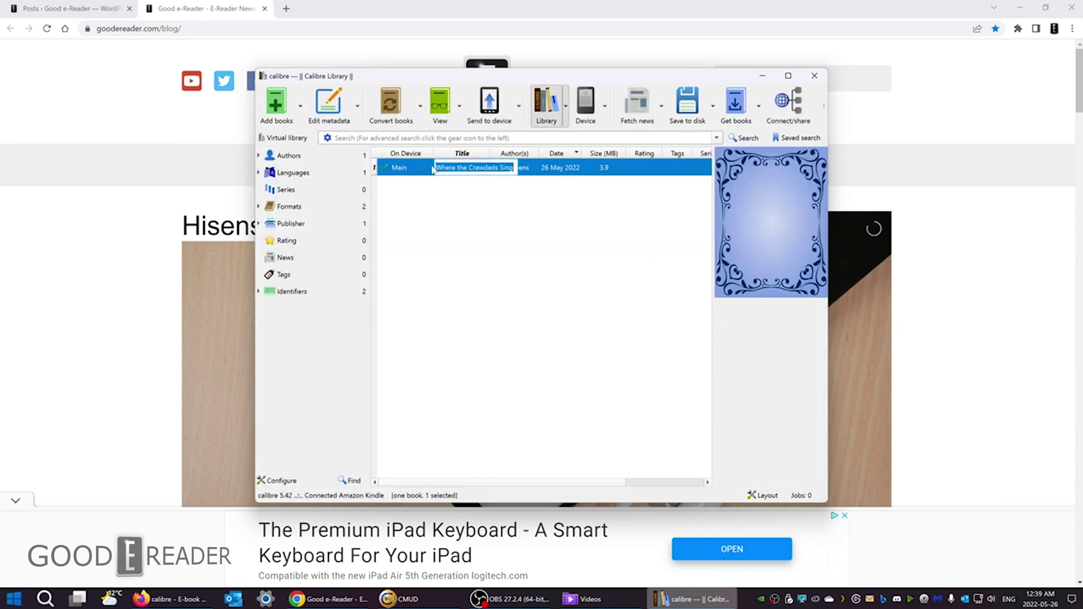
click(435, 199)
click(427, 169)
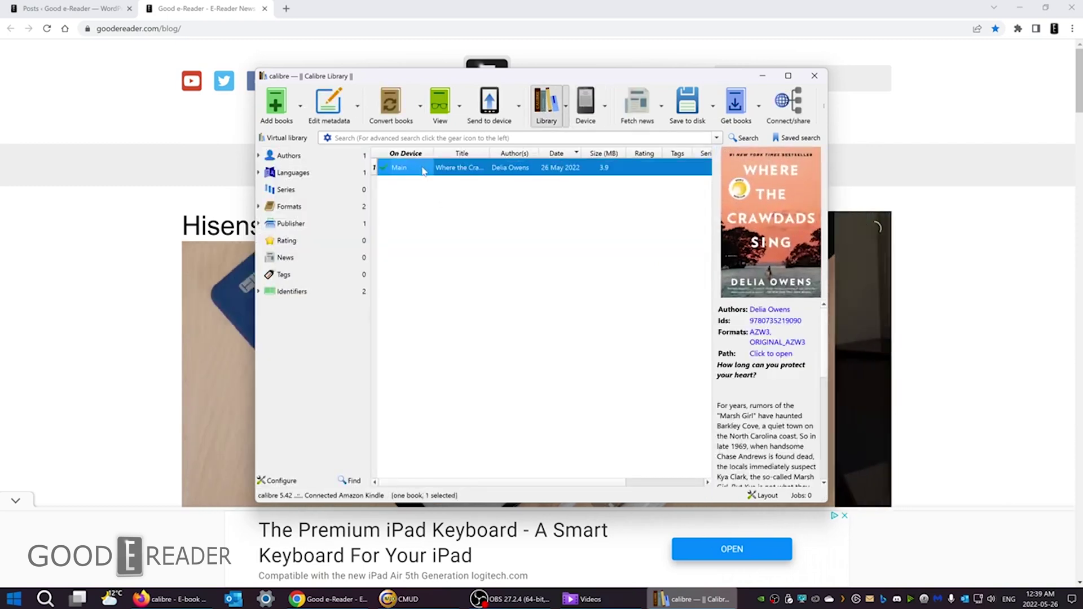
click(462, 169)
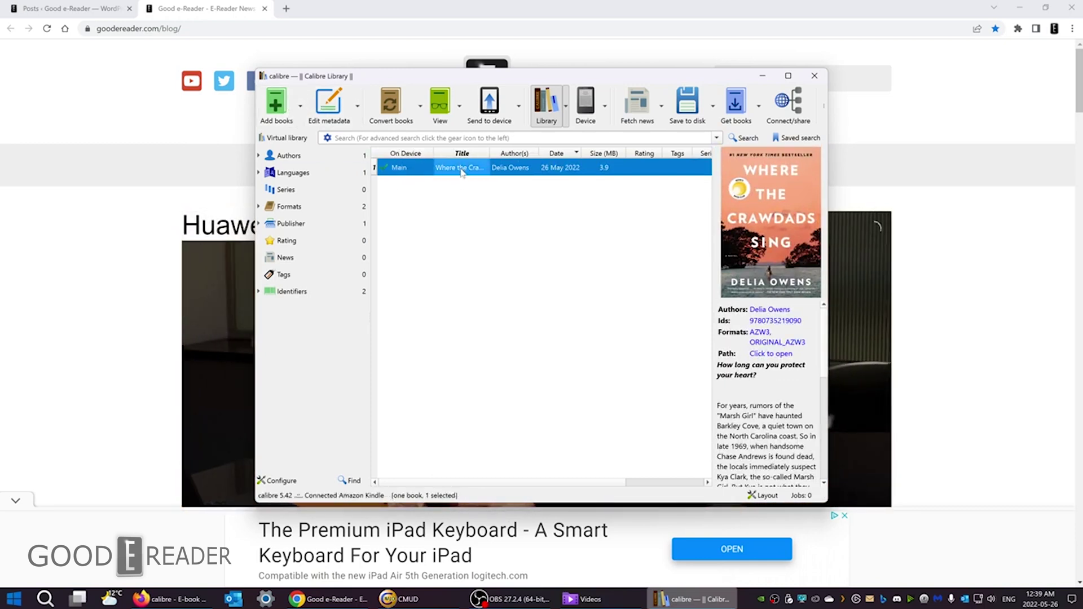
click(410, 169)
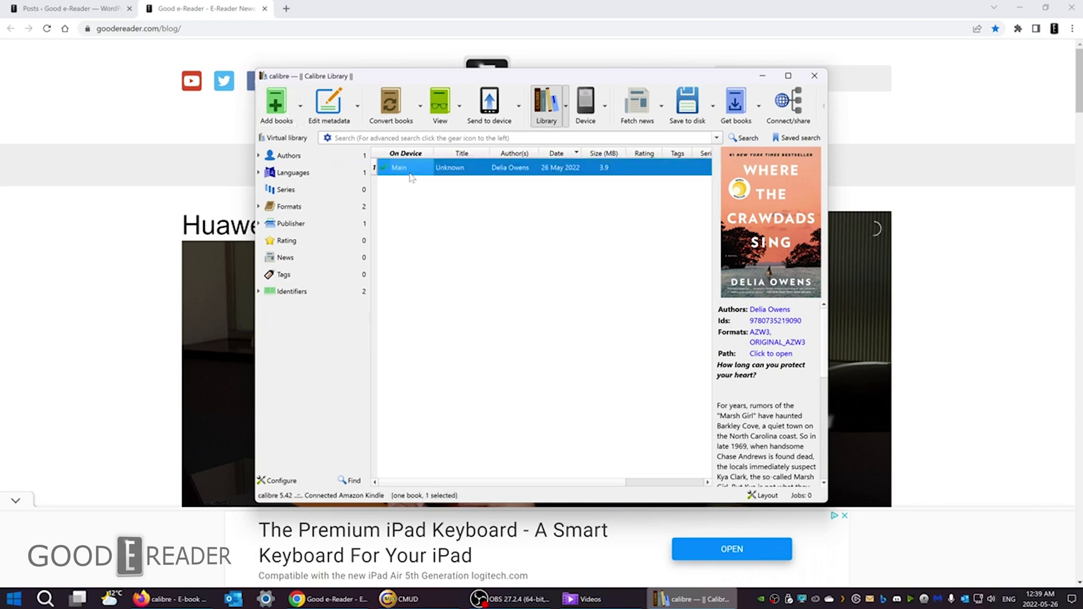
key(Delete)
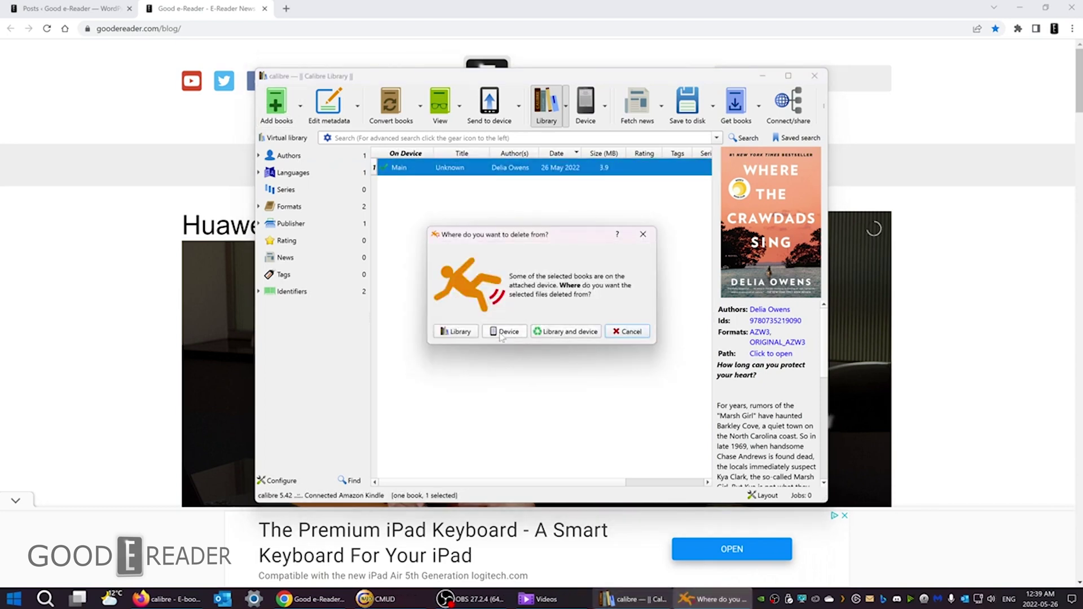
click(462, 332)
click(577, 322)
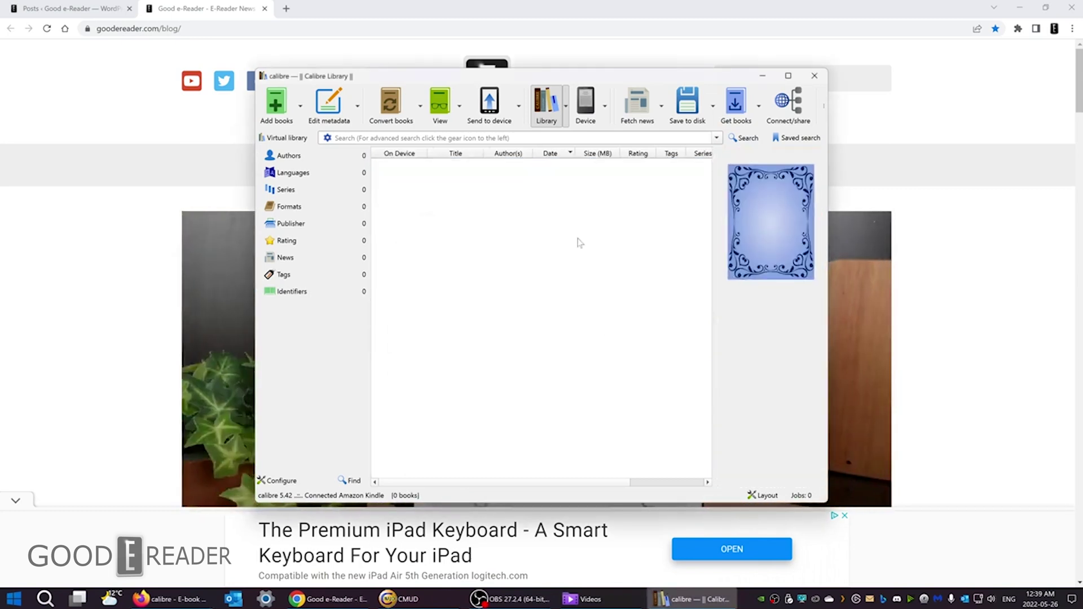
click(269, 107)
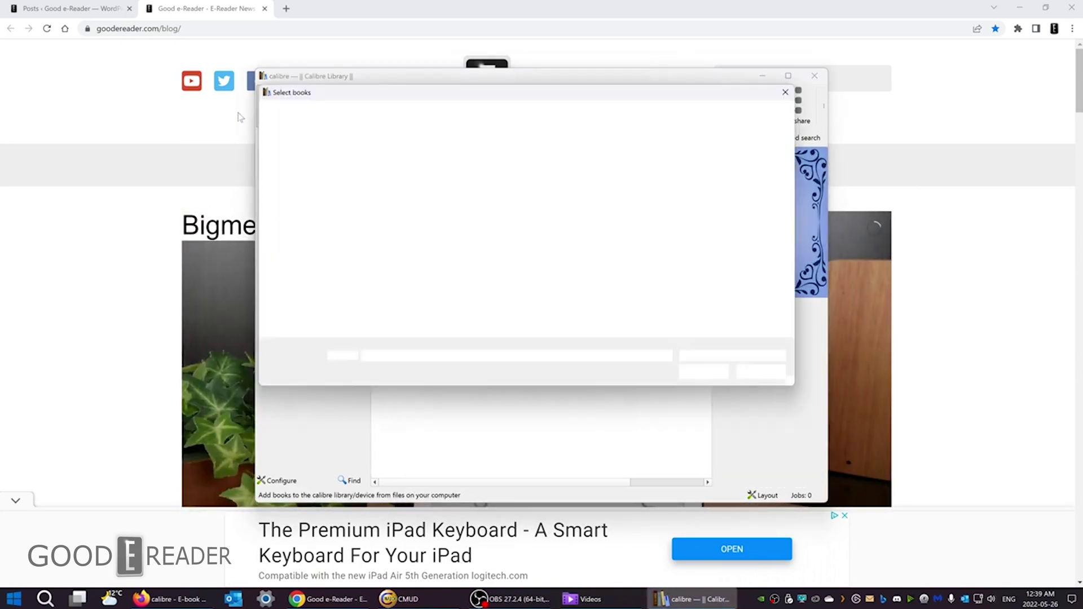
Add 'Run, Rose, Run by James Patterson.epub' from the Desktop to the library.
click(566, 277)
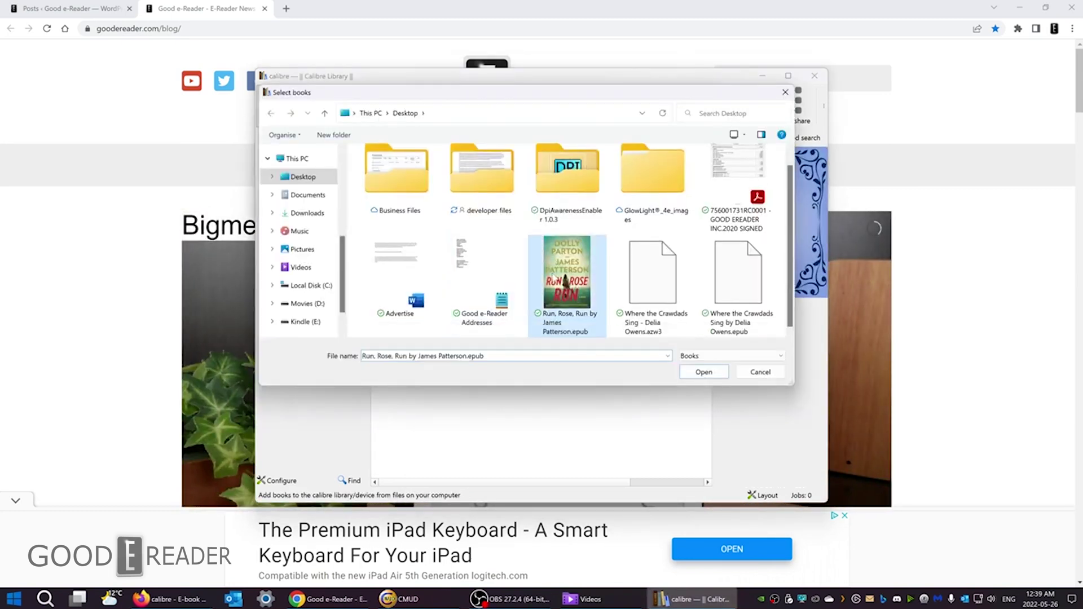
double_click(566, 278)
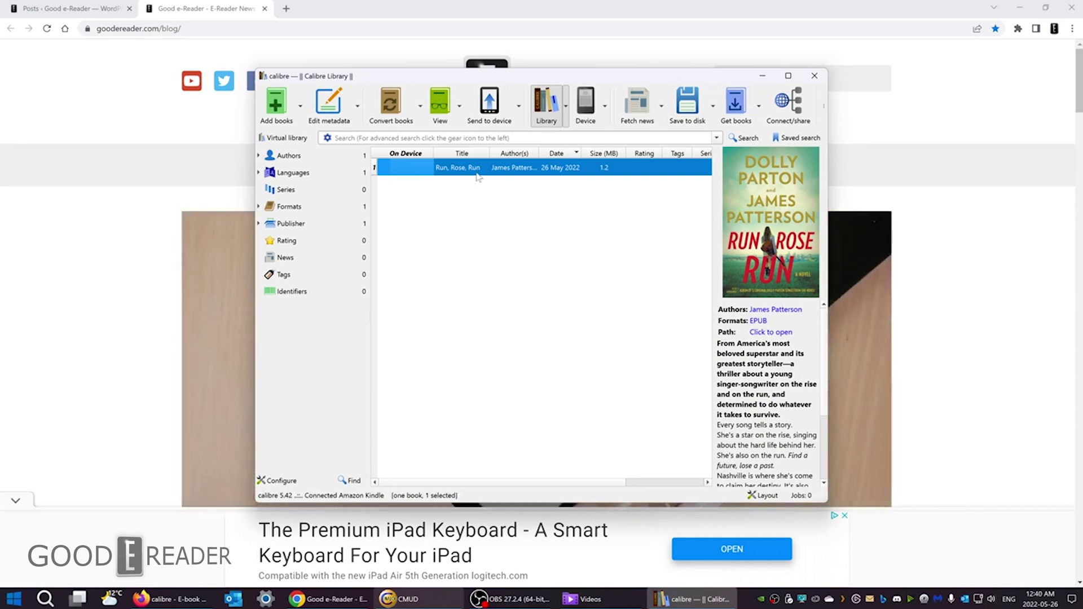
Convert Run, Rose, Run from EPUB to MOBI output format.
click(397, 111)
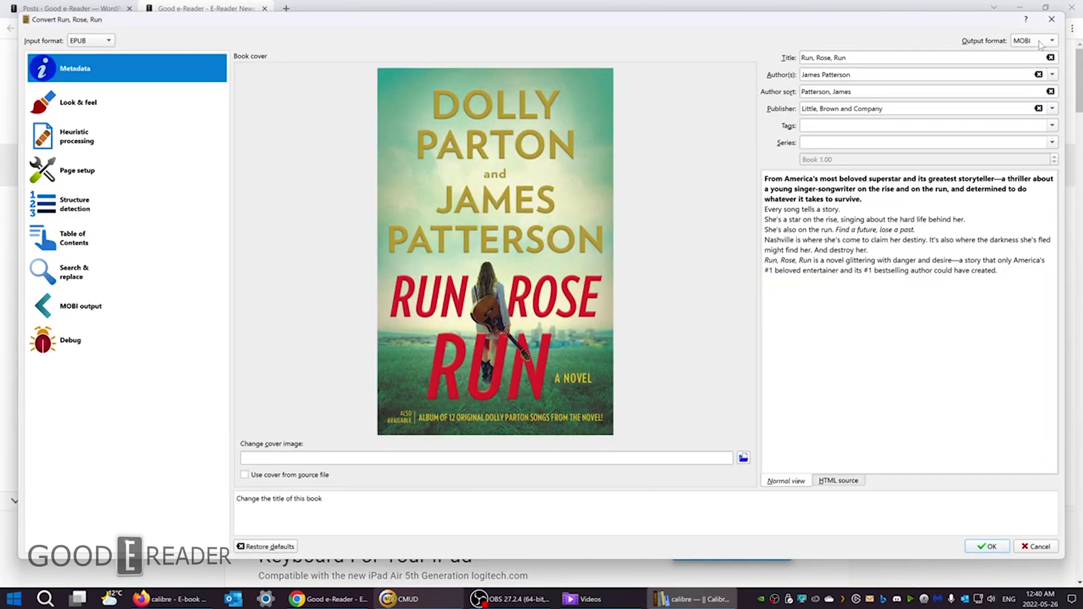
click(1038, 45)
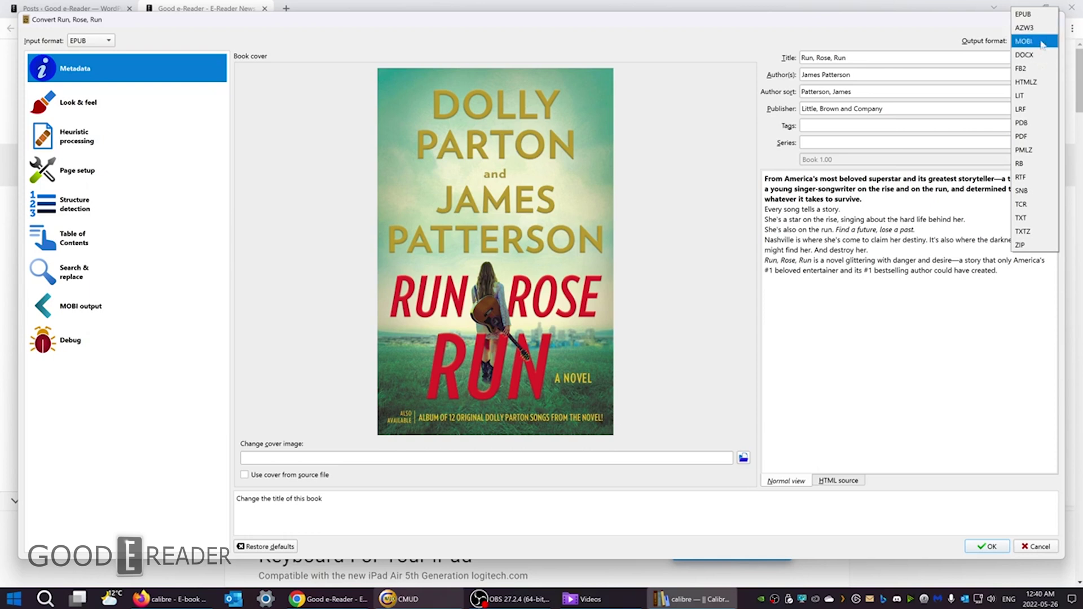
click(1032, 45)
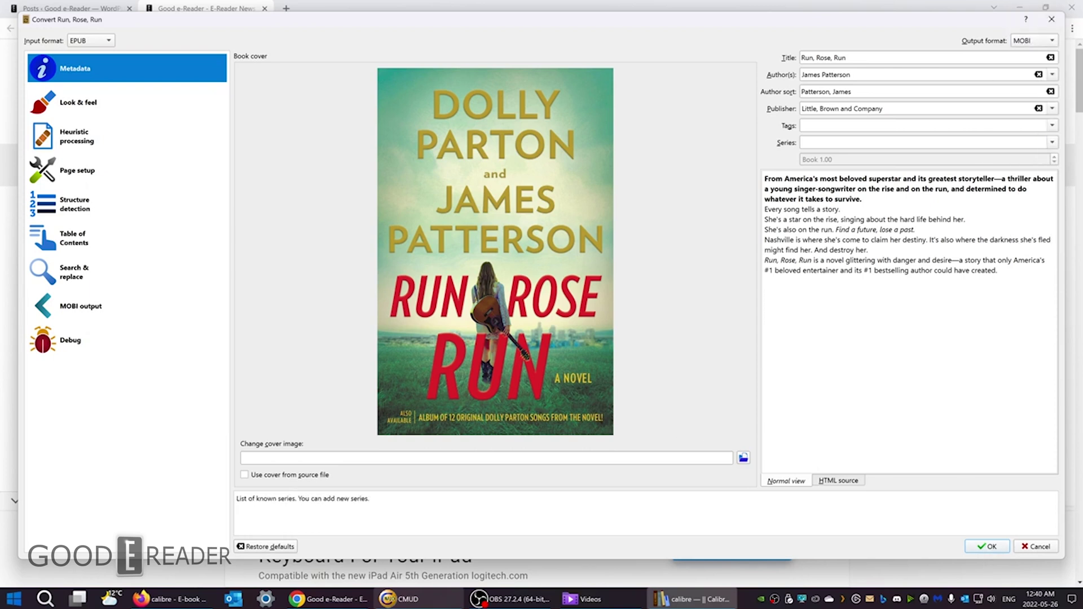
click(985, 547)
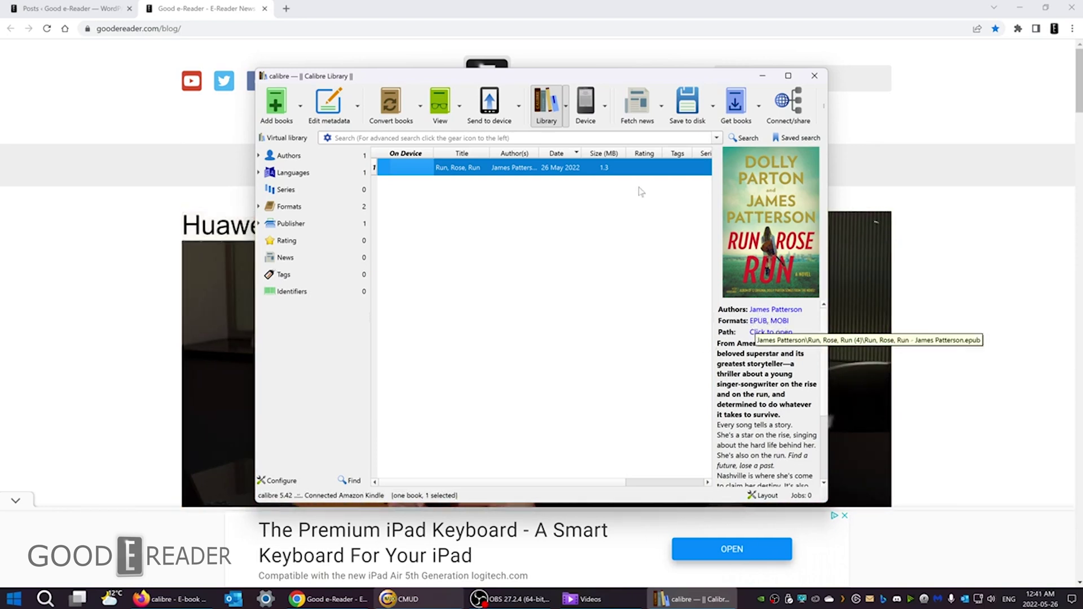
Send Run, Rose, Run to the Kindle and check its .mobi file path in the device list.
click(489, 113)
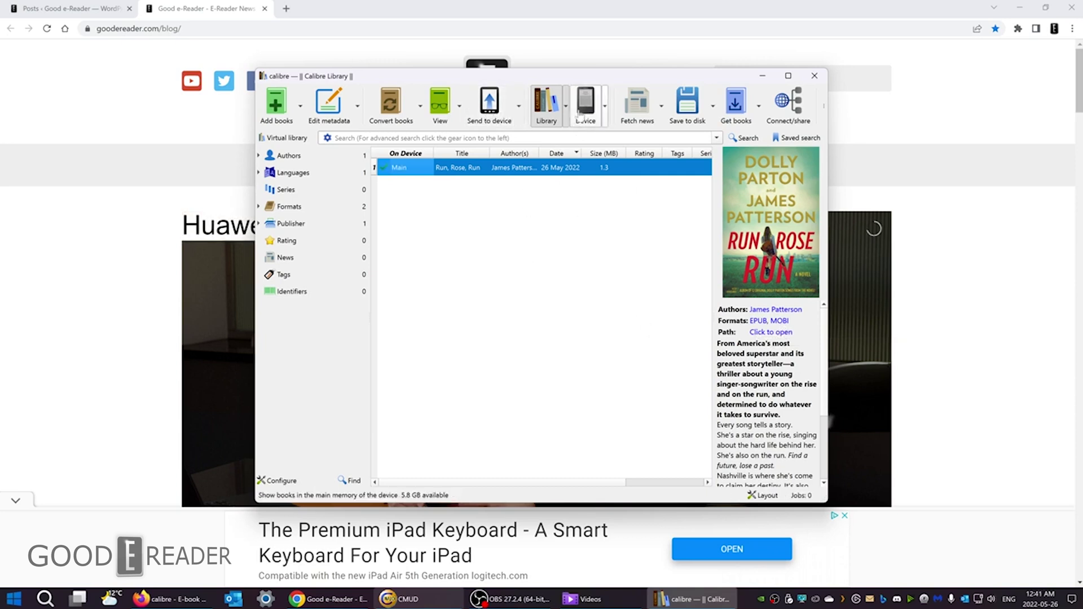
click(579, 107)
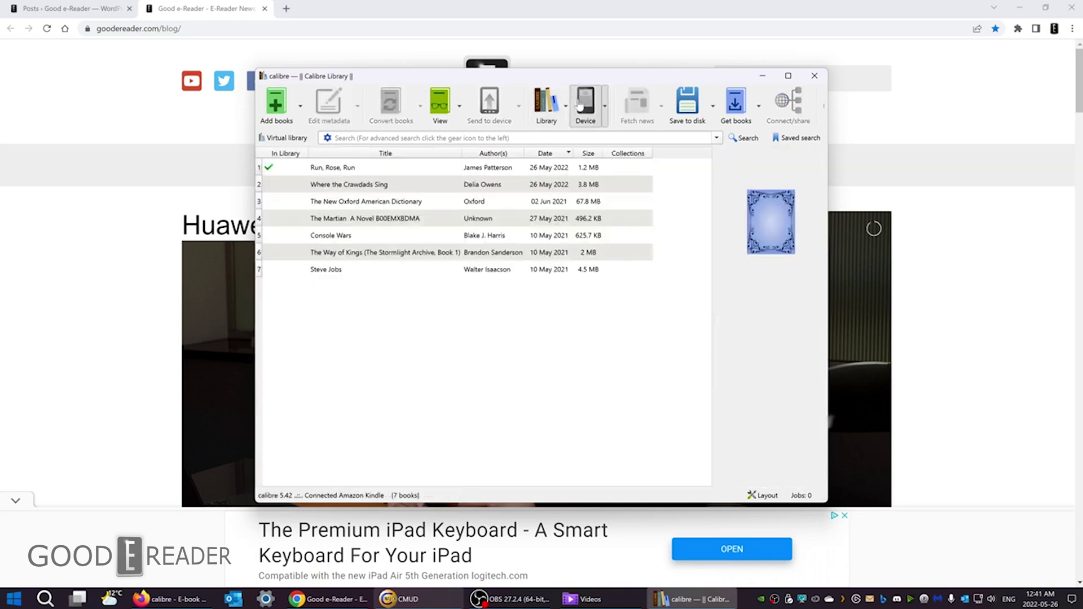
click(397, 168)
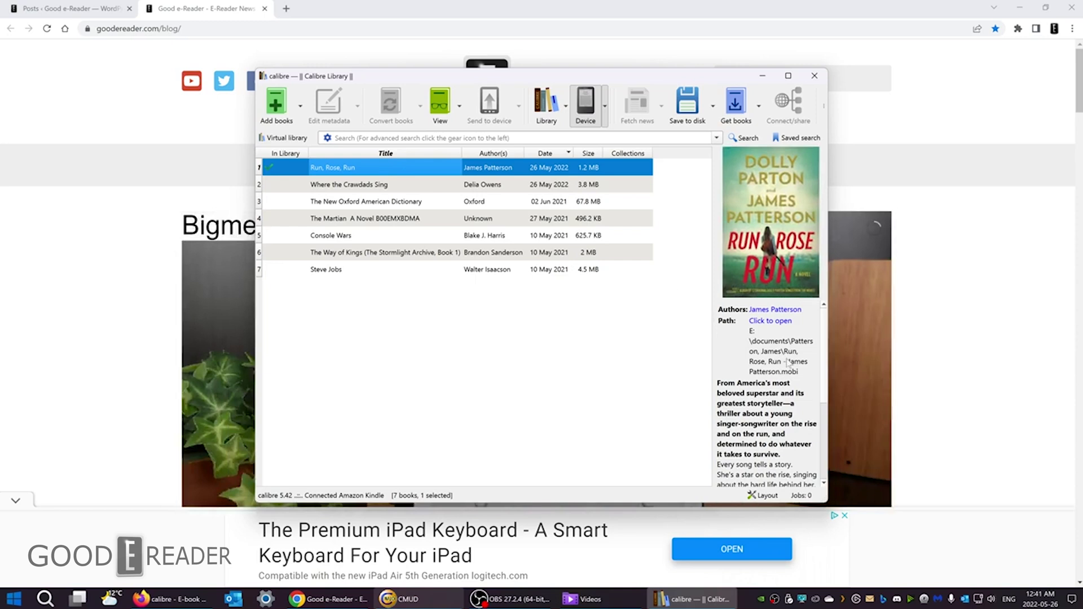
drag(788, 376, 798, 373)
key(Down)
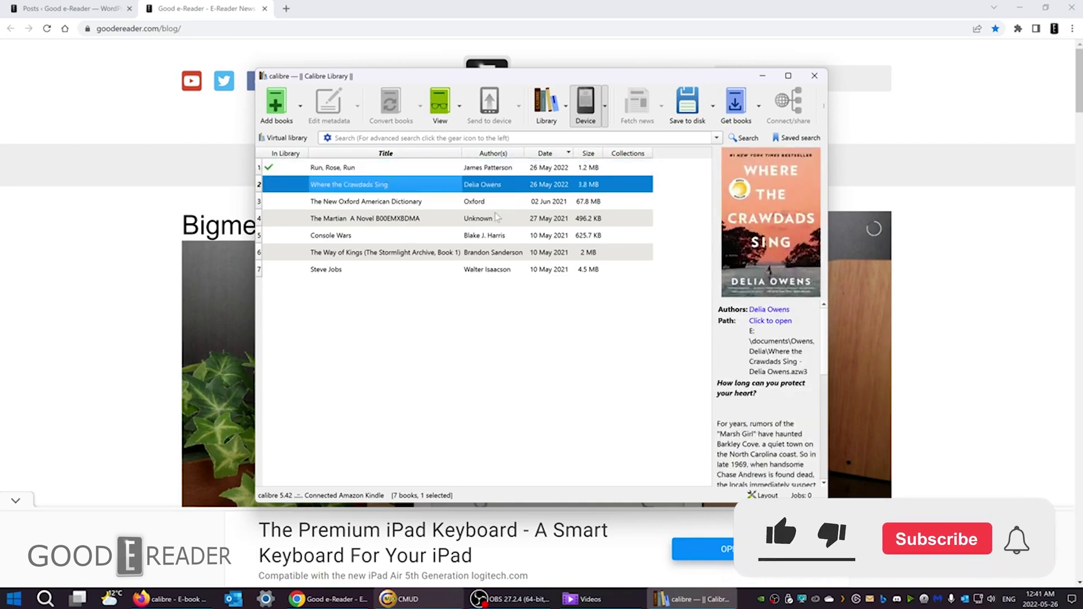
click(393, 169)
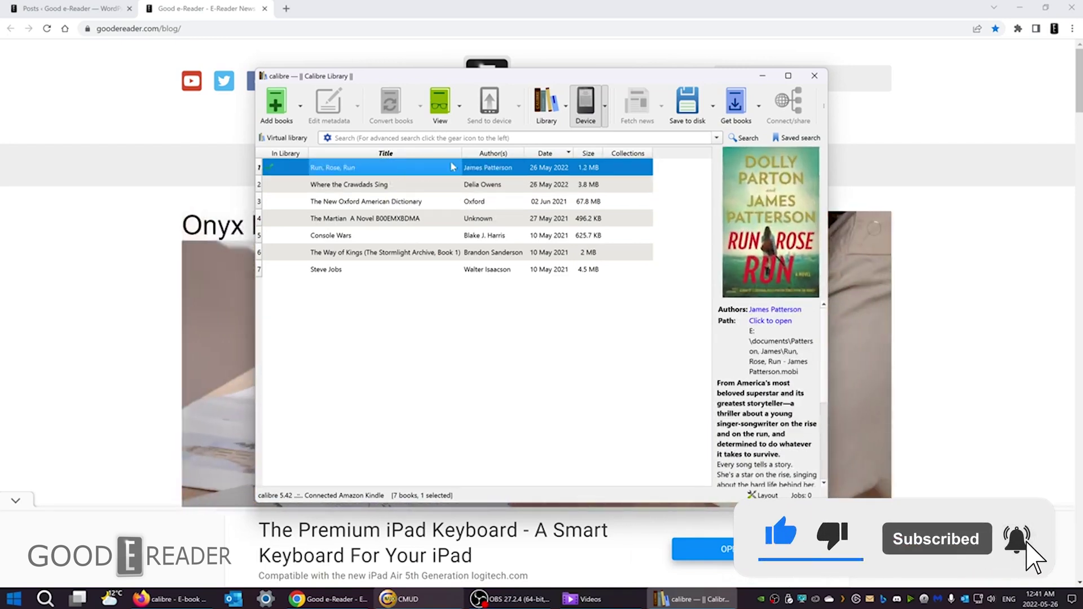
Remove Run, Rose, Run and Where the Crawdads Sing from the Kindle, turning off the deletion warning.
right_click(405, 169)
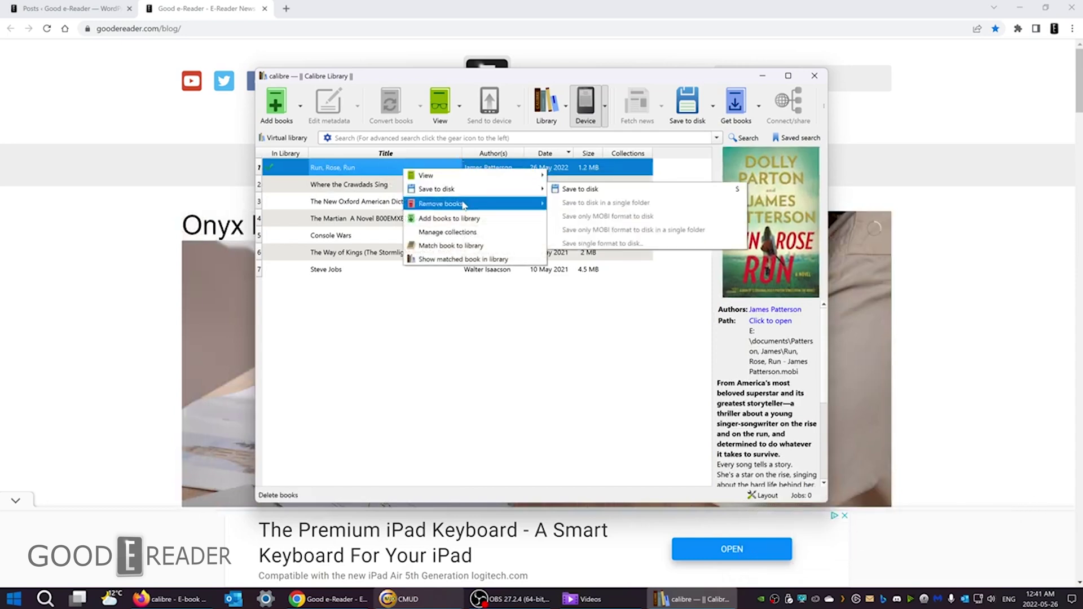
mouse_move(464, 205)
click(609, 204)
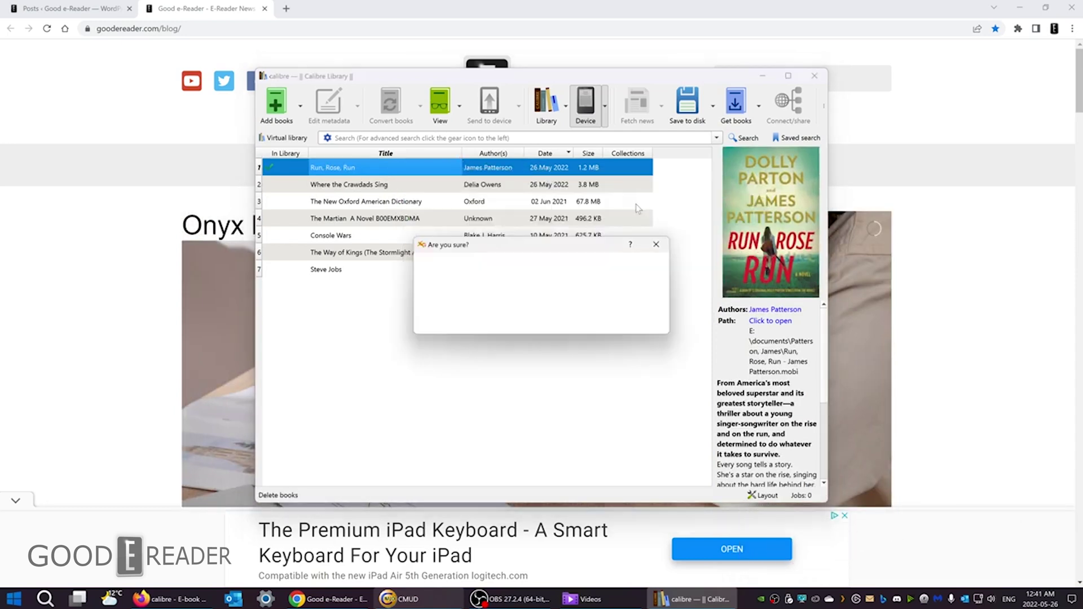
click(423, 305)
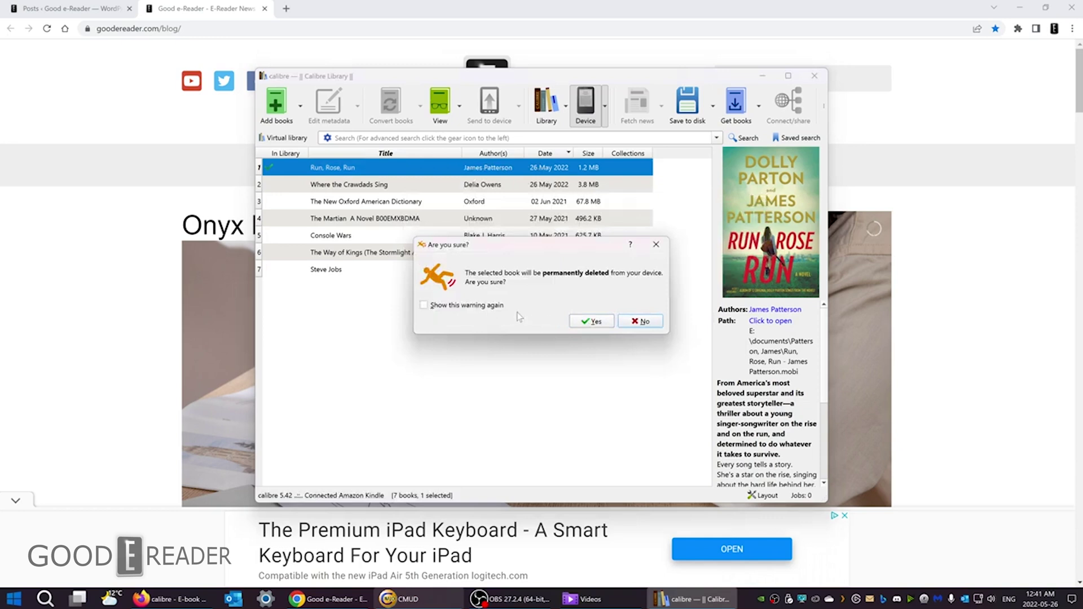
click(592, 321)
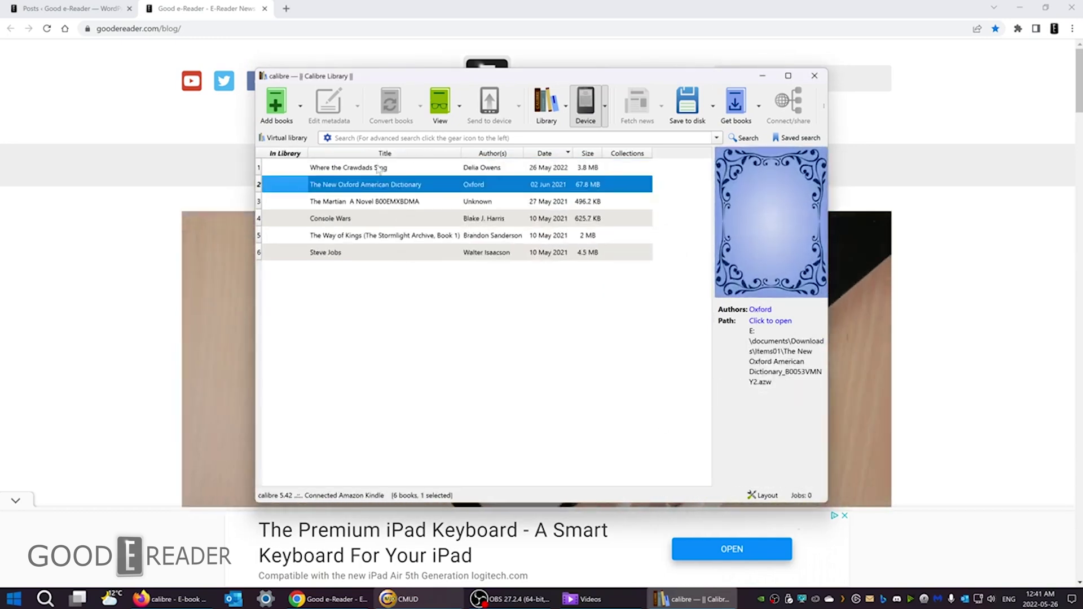
click(417, 168)
key(Delete)
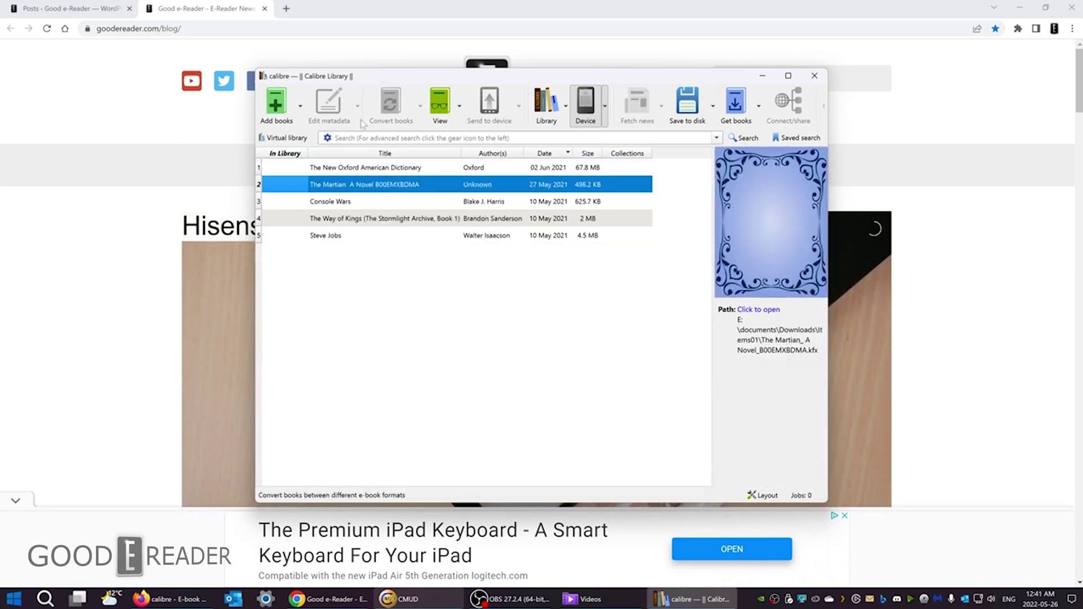
click(423, 168)
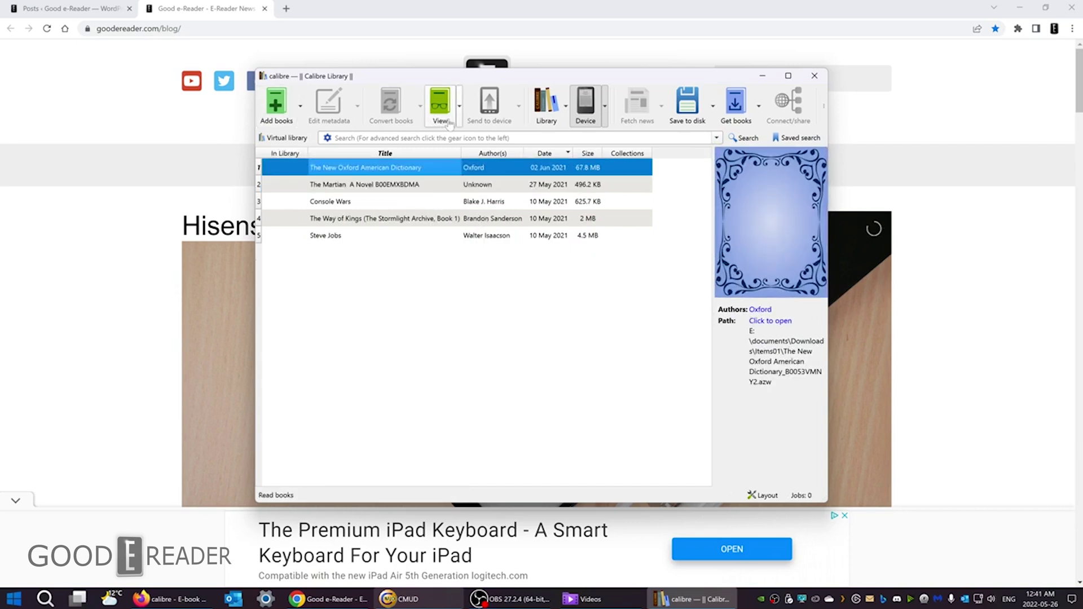
Open Edit metadata for Run, Rose, Run in the library and start Download cover.
click(543, 108)
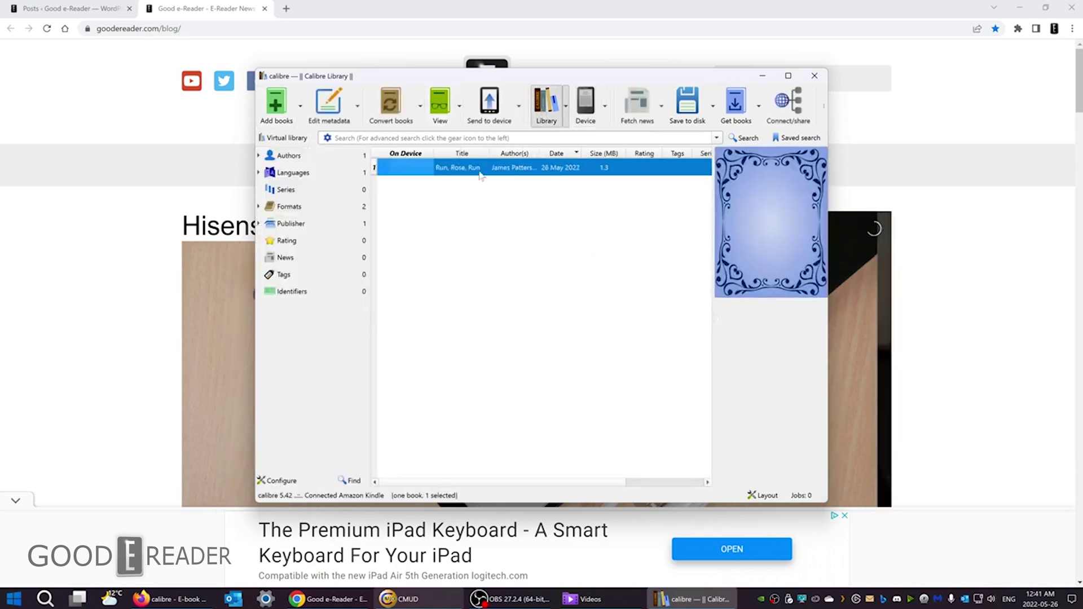
click(536, 169)
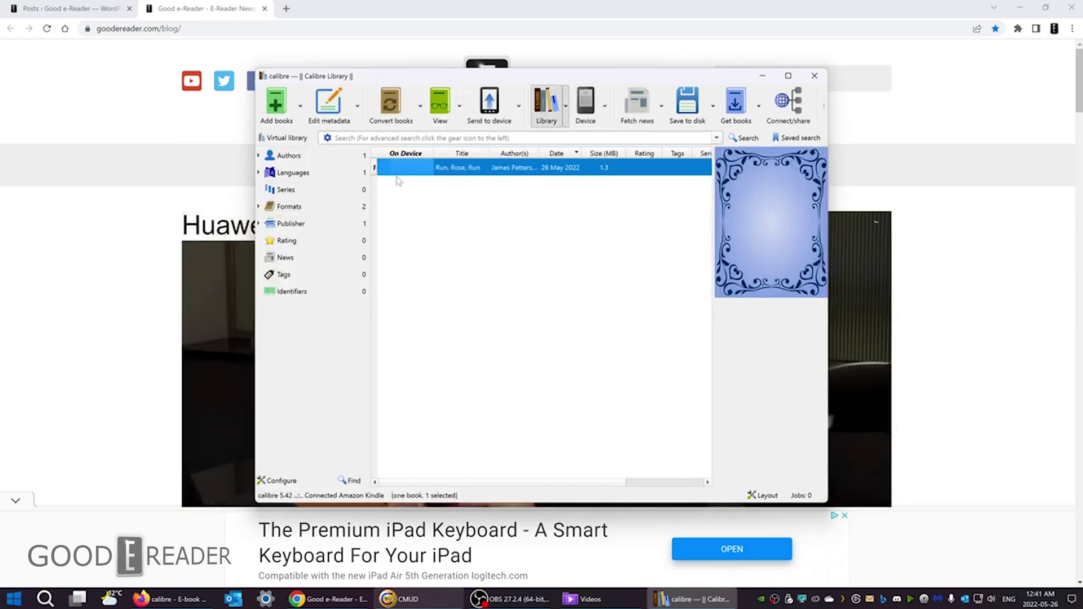
click(332, 106)
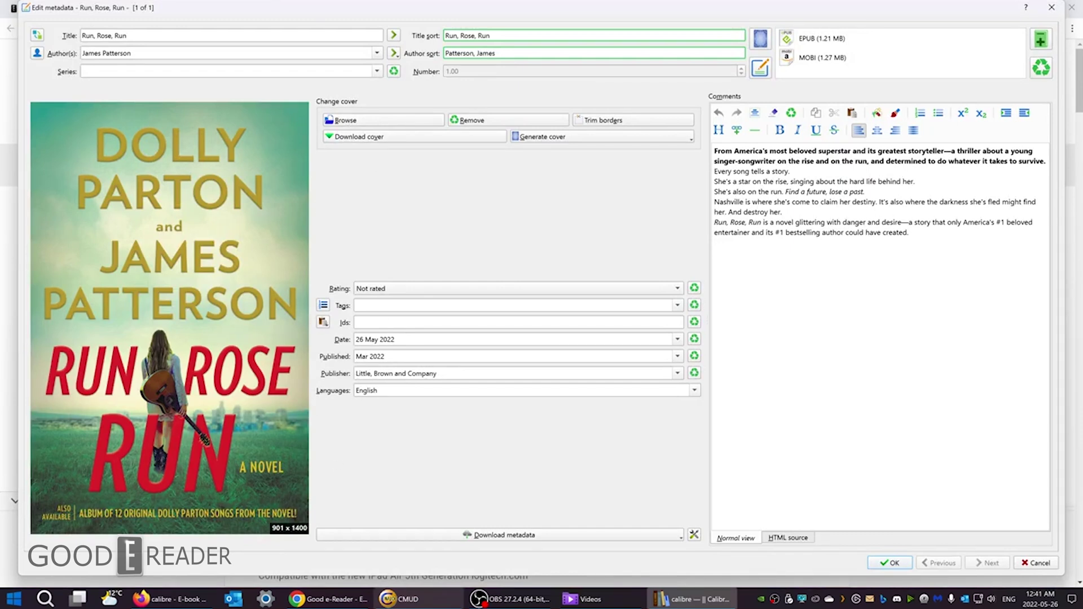
drag(132, 36, 82, 53)
click(496, 53)
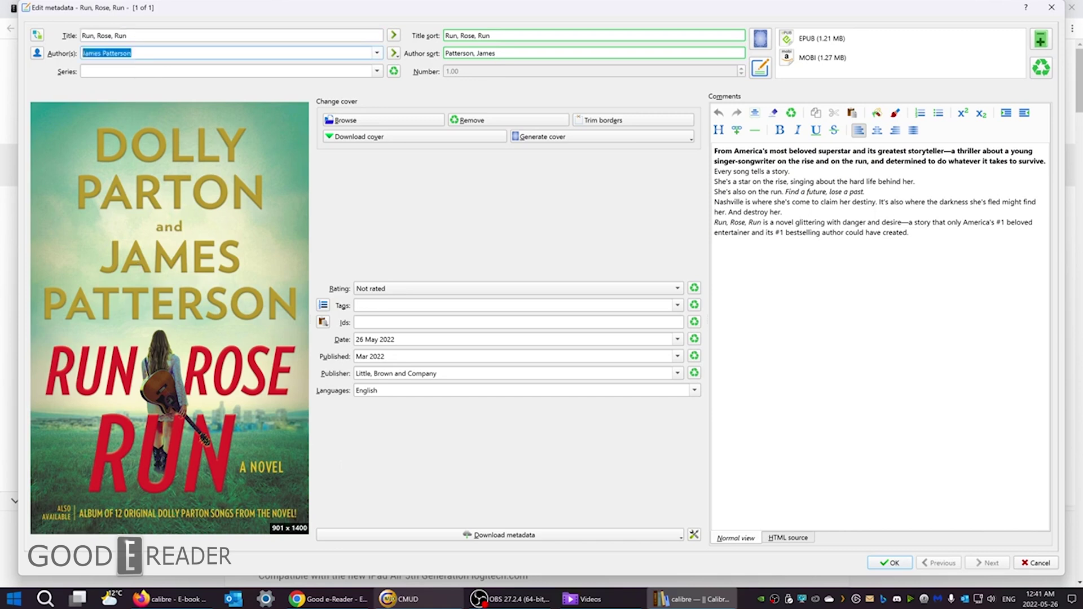
click(401, 137)
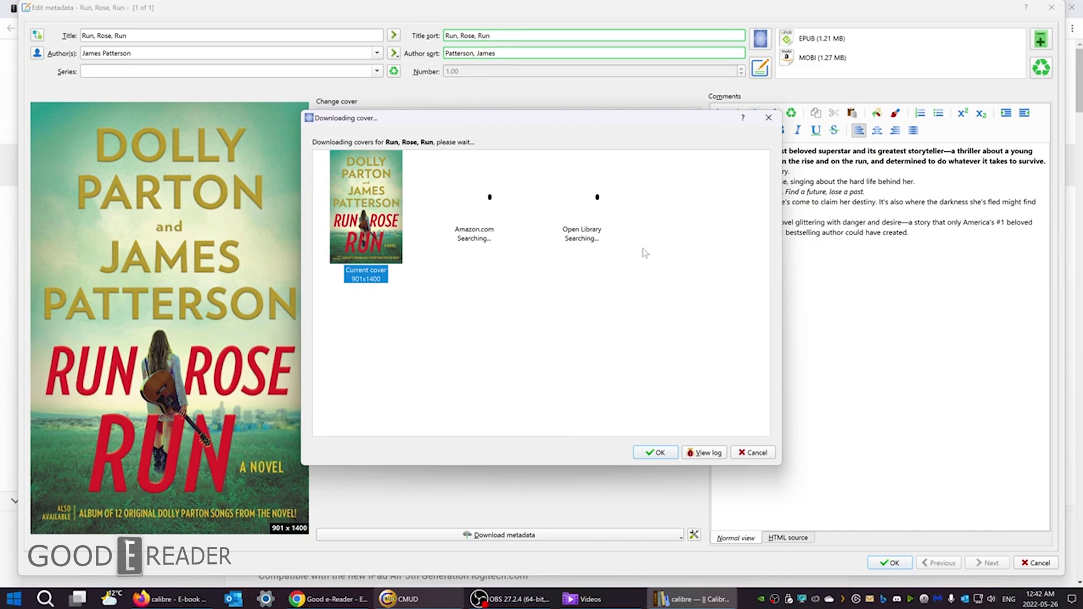
Apply the 1415x2200 Amazon.com cover to Run, Rose, Run.
click(489, 229)
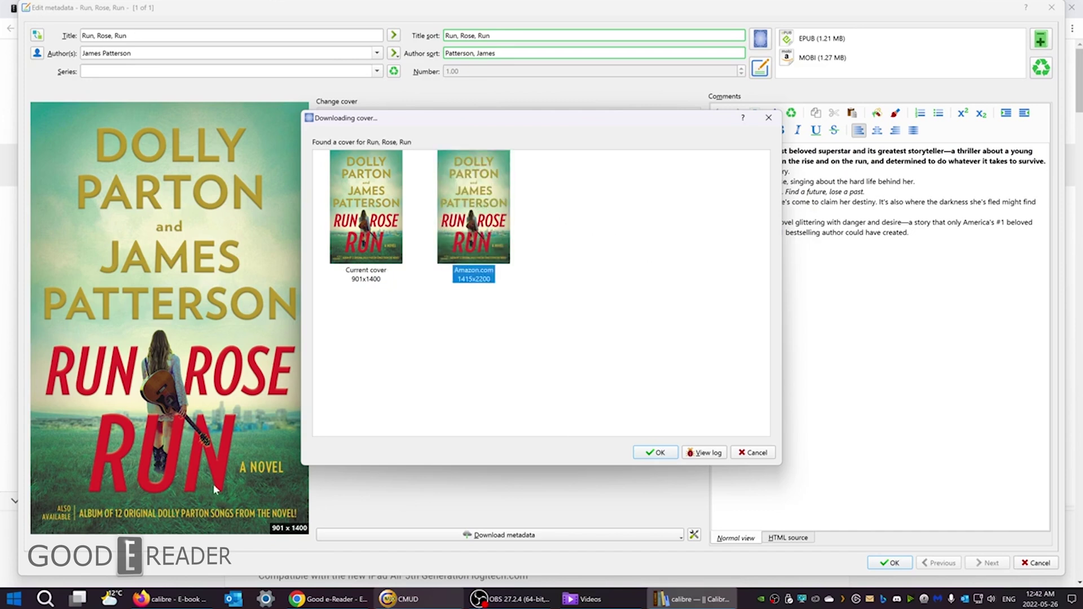
click(674, 453)
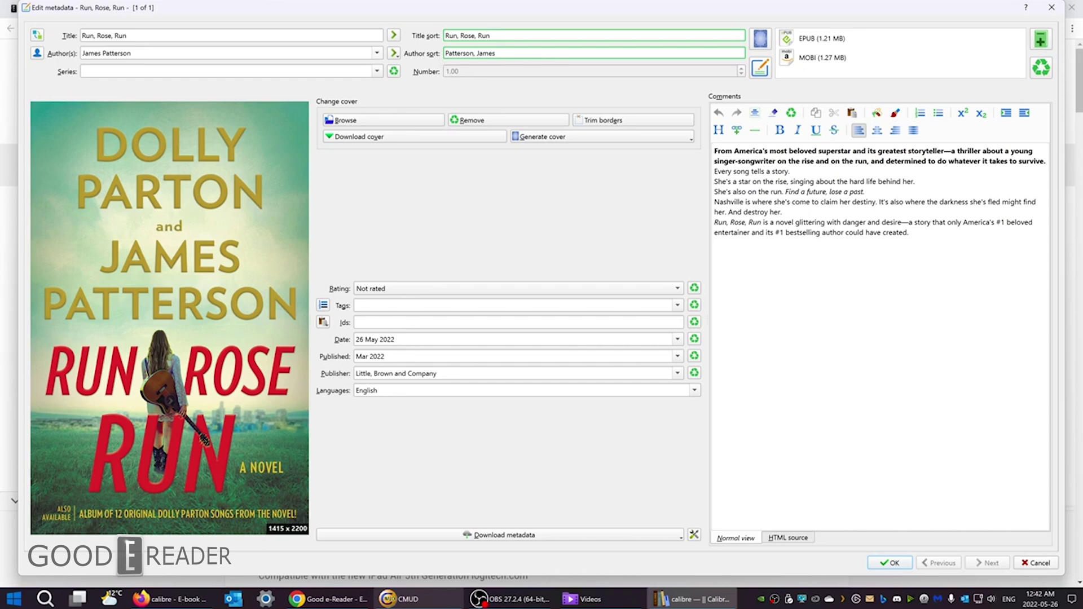
Append ' by James Patterson' to the title Run, Rose, Run.
click(326, 36)
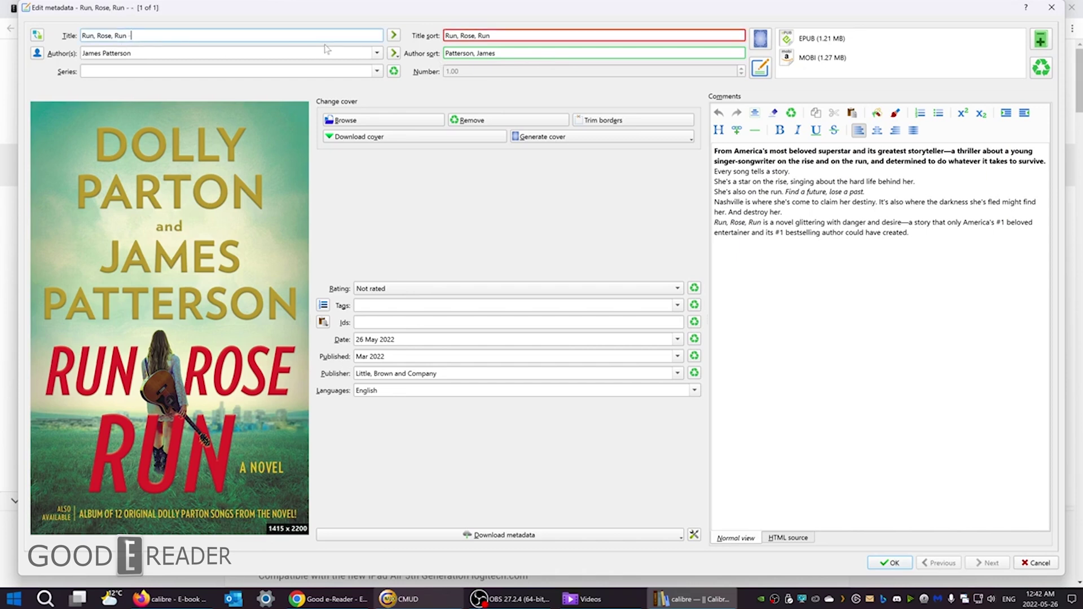
text(by H)
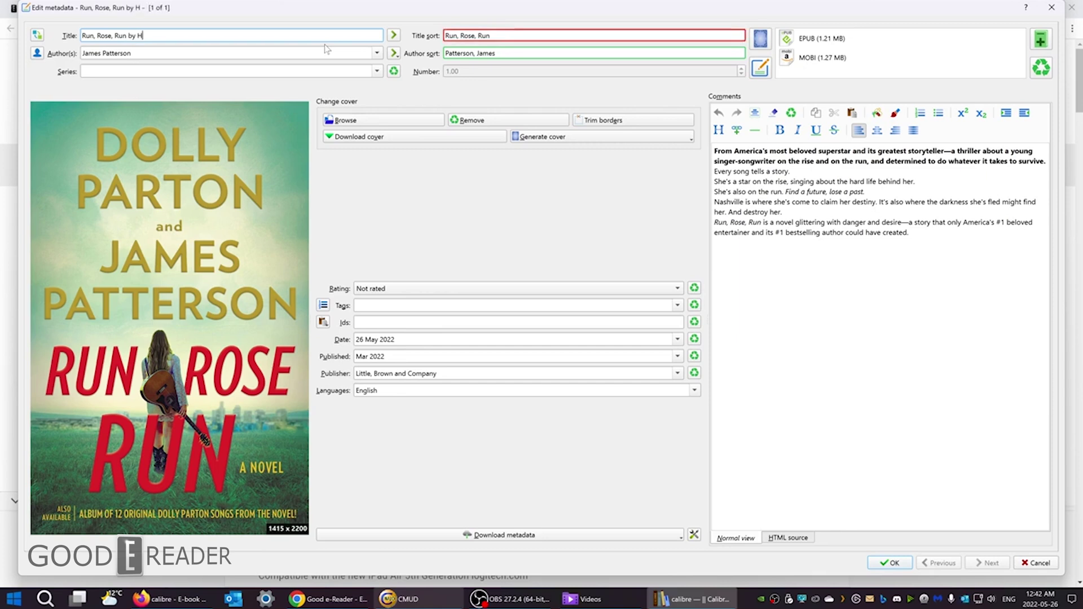
text(D)
key(BackSpace)
text(Dolly)
key(BackSpace)
key(BackSpace)
key(BackSpace)
key(BackSpace)
key(BackSpace)
text(Jamesd)
key(BackSpace)
key(BackSpace)
text(P)
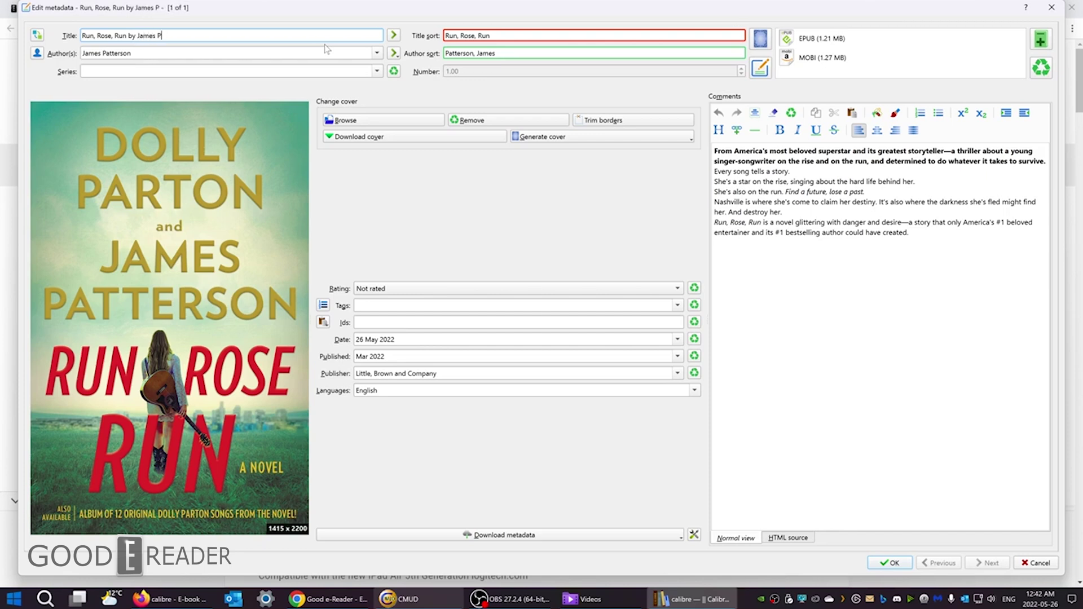
text(atrtersoin)
key(BackSpace)
key(BackSpace)
text(n)
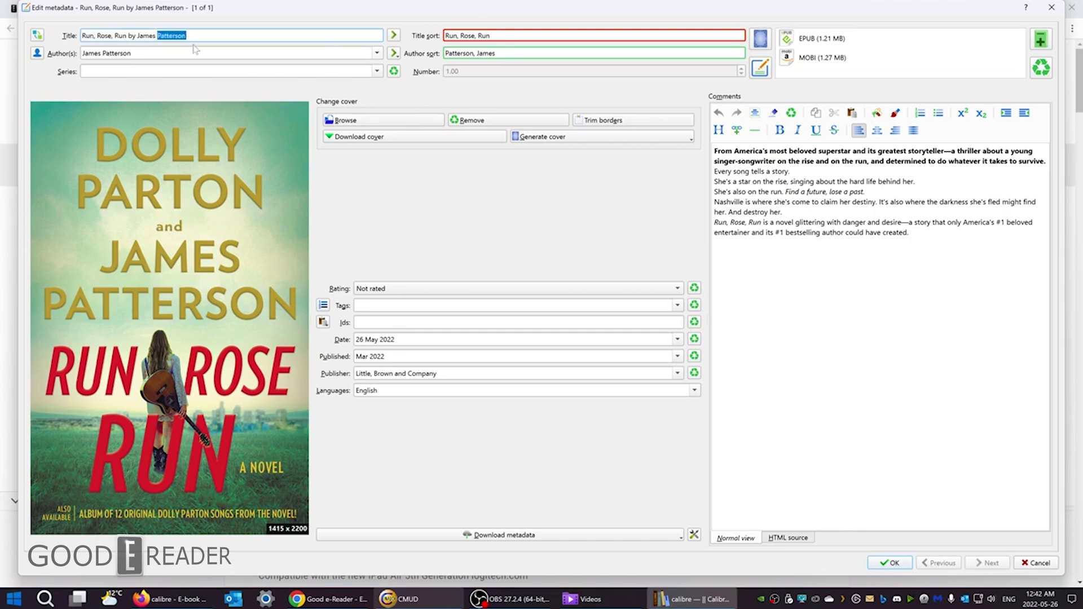
Copy the full title into Title sort and download the book's metadata online.
key(ctrl+a)
right_click(111, 35)
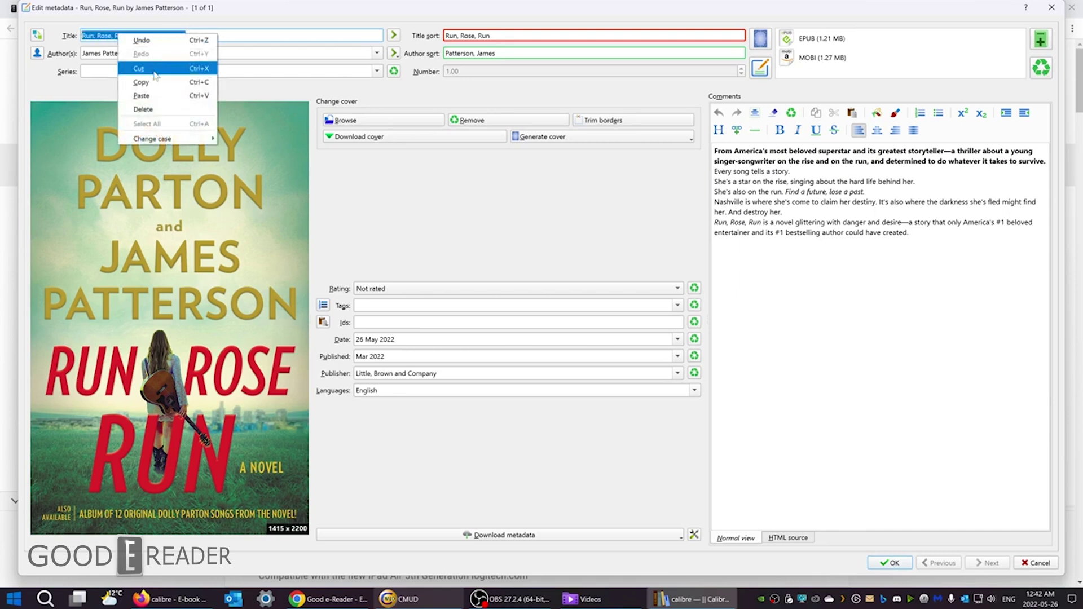
click(131, 74)
click(525, 35)
key(ctrl+a)
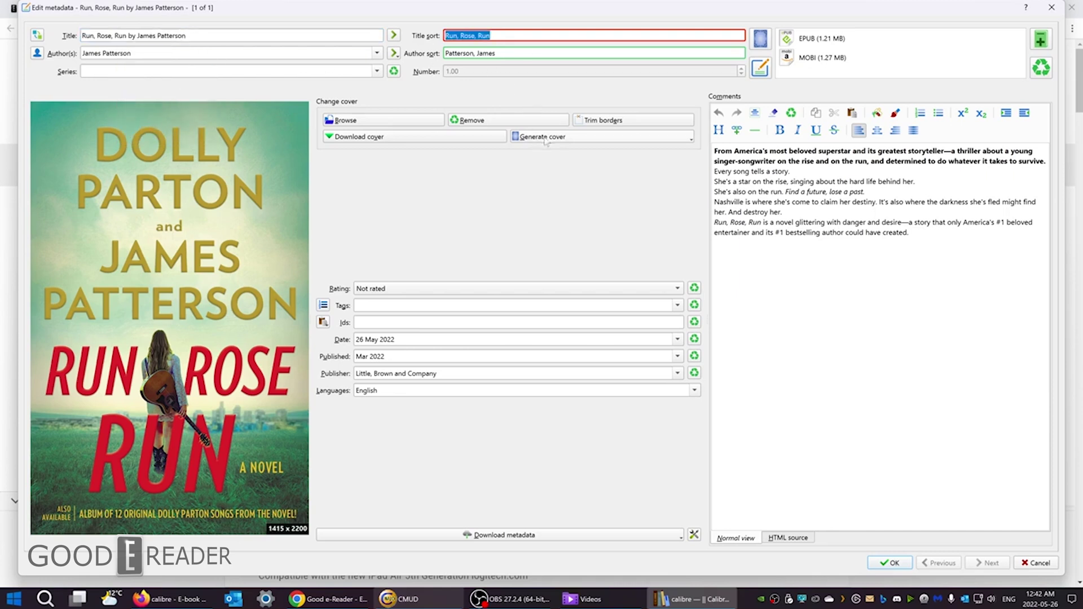
key(ctrl+v)
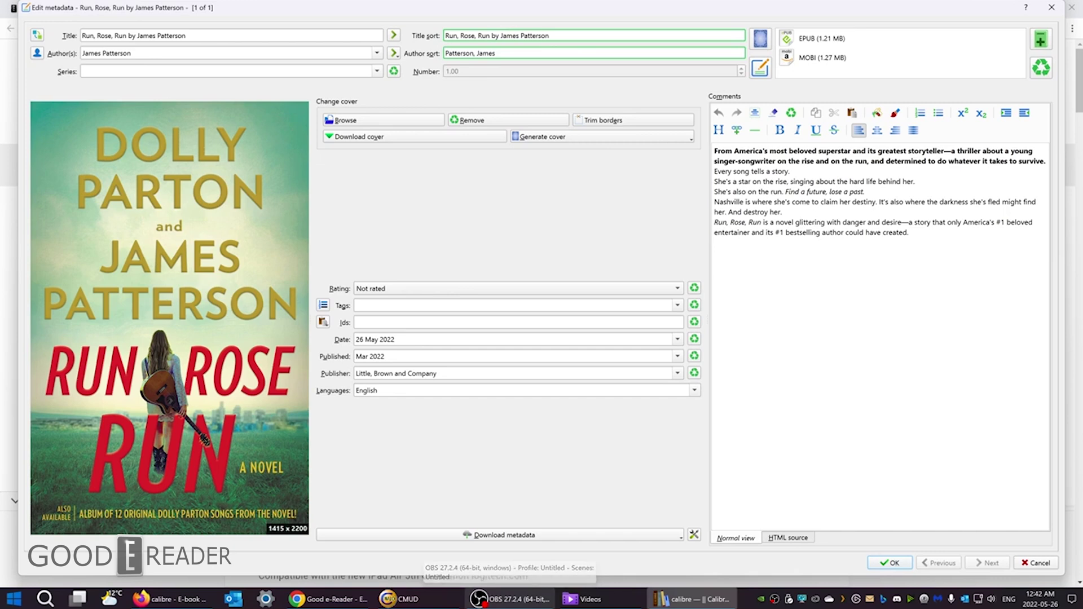
click(440, 535)
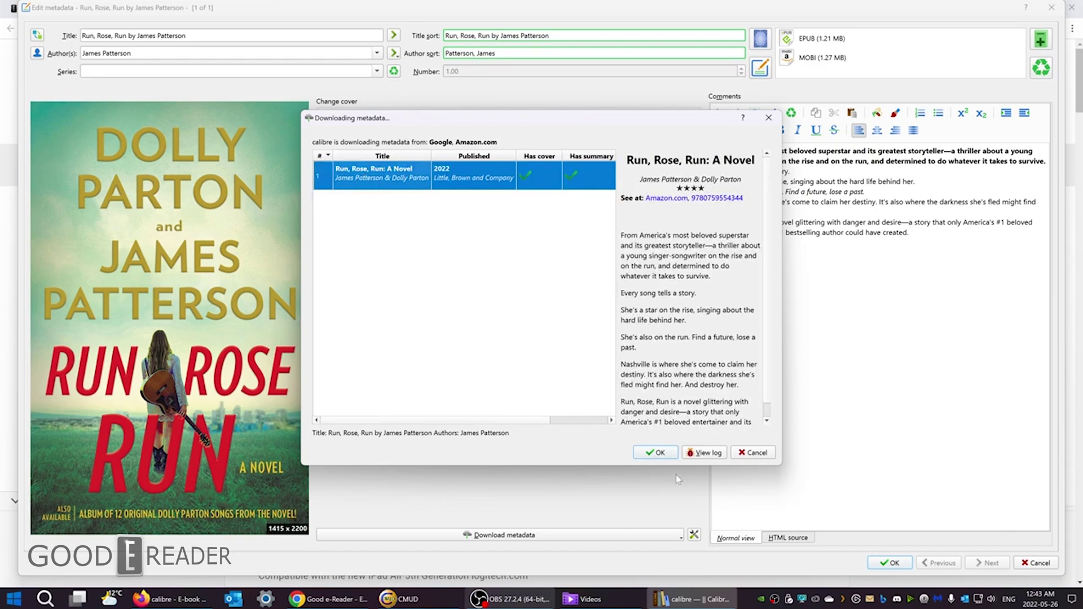
Apply the downloaded 'Run, Rose, Run: A Novel' metadata, strip ': A Novel' from title and title sort, and save.
click(656, 452)
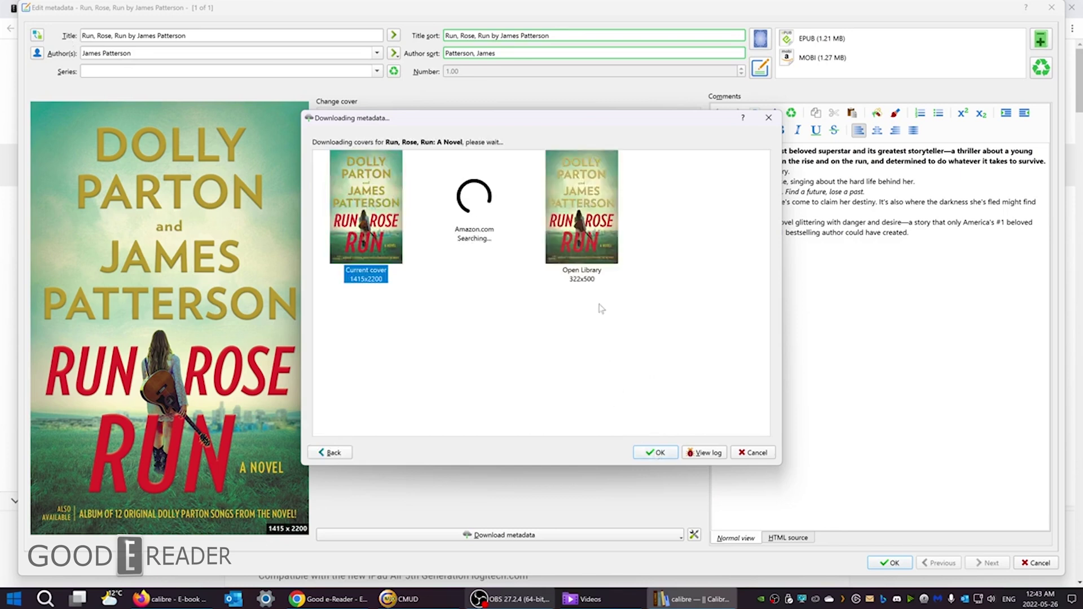
click(652, 455)
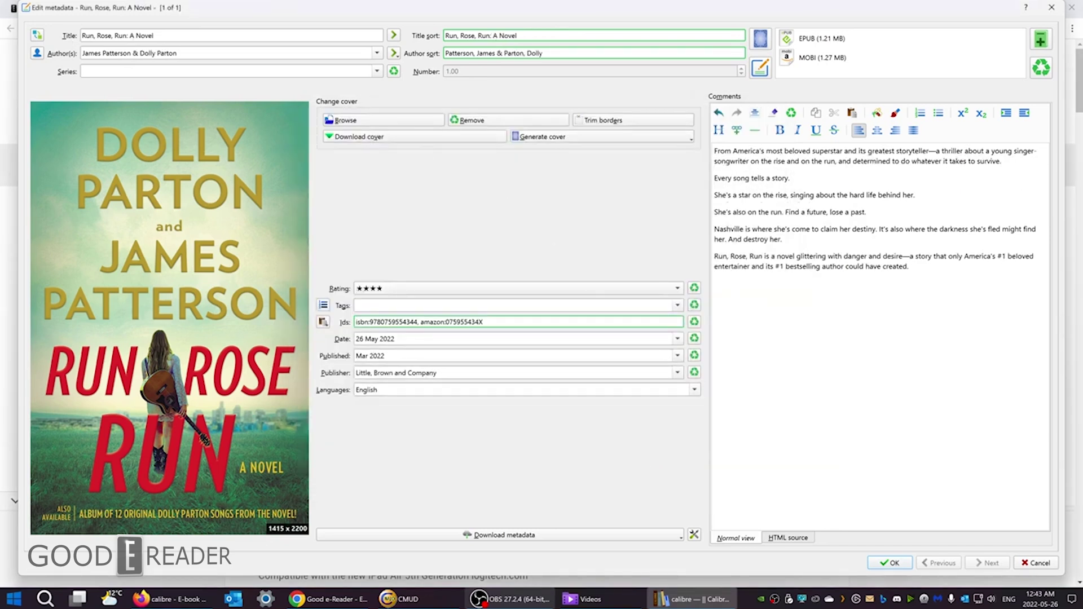
drag(89, 35, 154, 35)
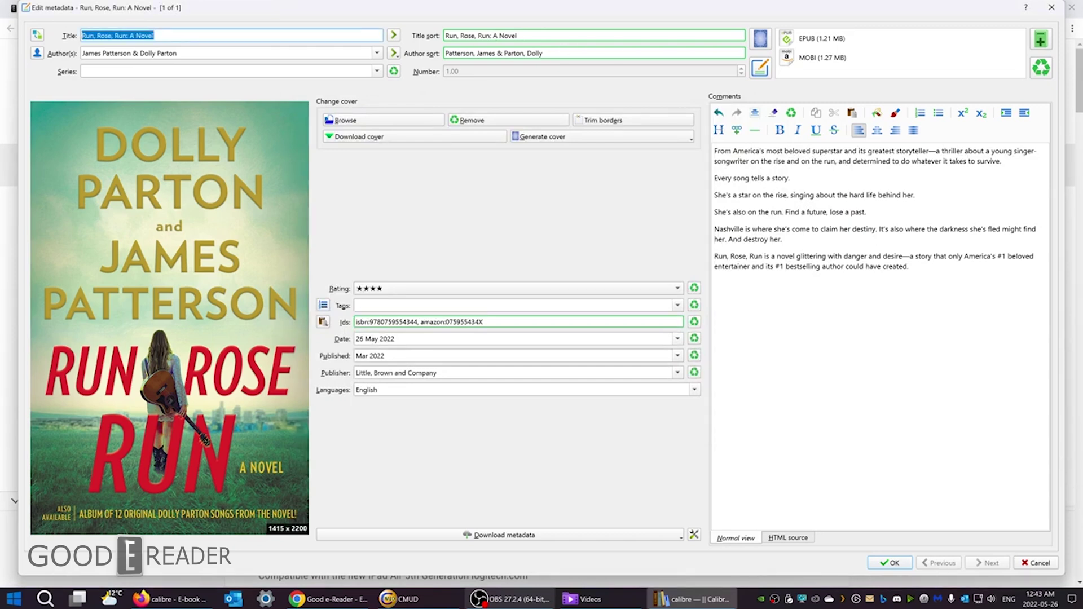
drag(517, 36, 444, 36)
click(154, 36)
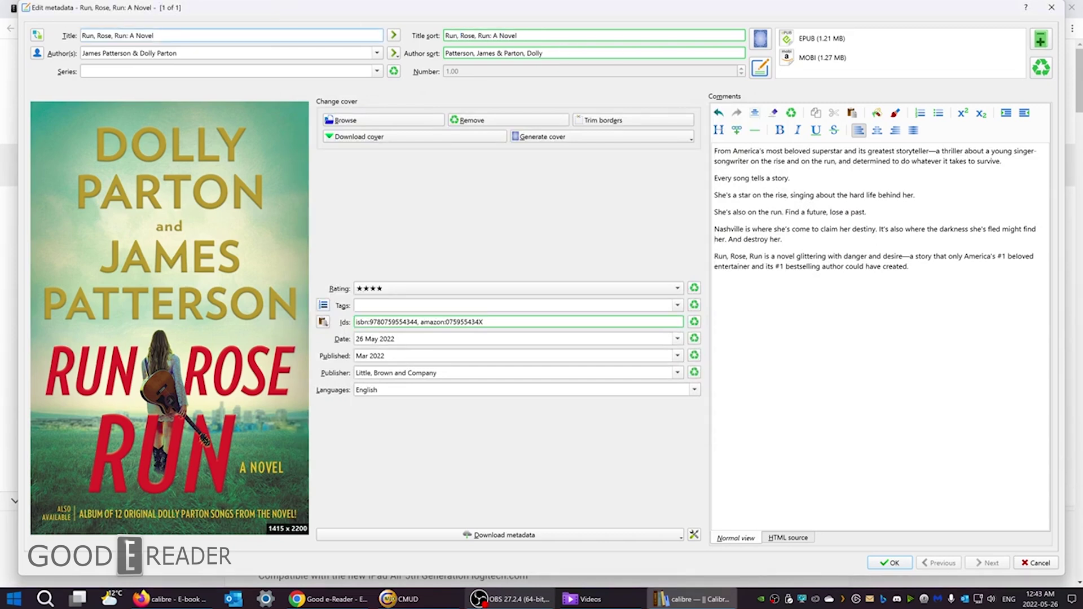
click(598, 35)
key(BackSpace)
click(545, 39)
key(BackSpace)
key(BackSpace)
key(BackSpace)
key(BackSpace)
key(BackSpace)
key(BackSpace)
key(BackSpace)
key(BackSpace)
key(BackSpace)
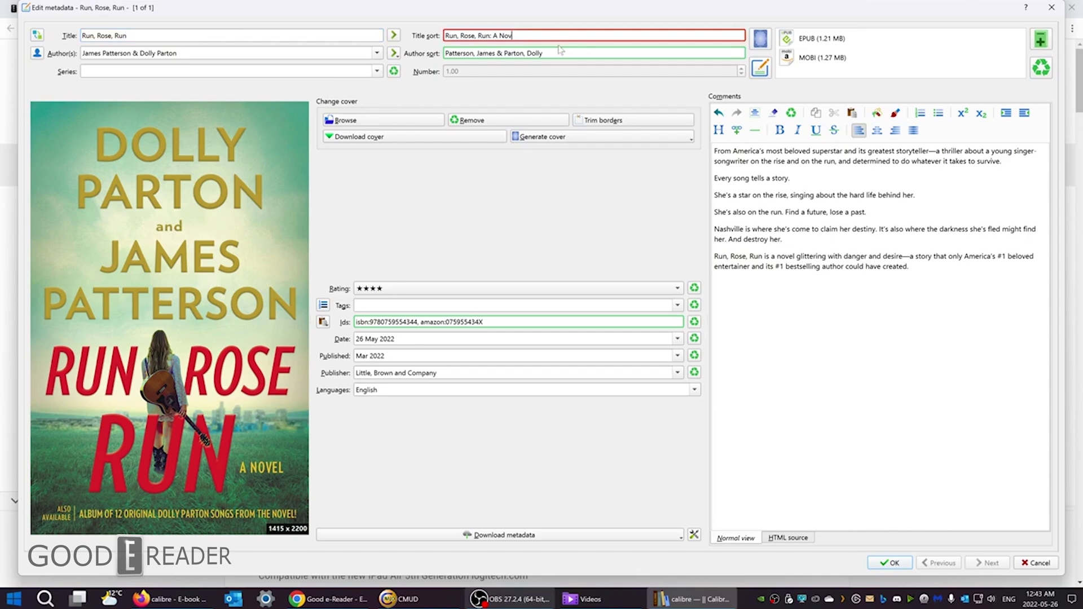
key(BackSpace)
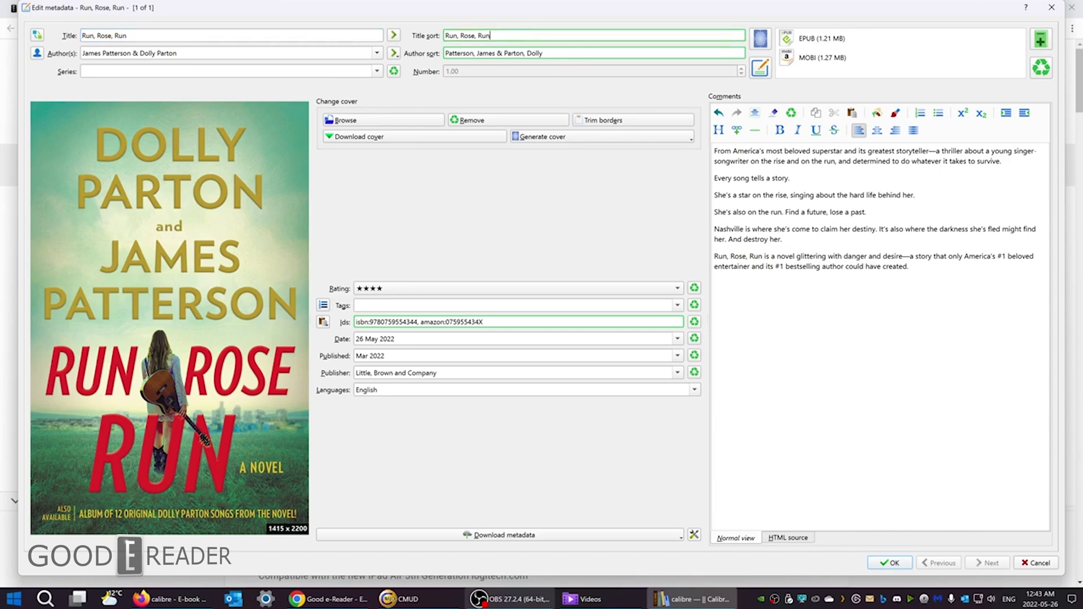
click(889, 567)
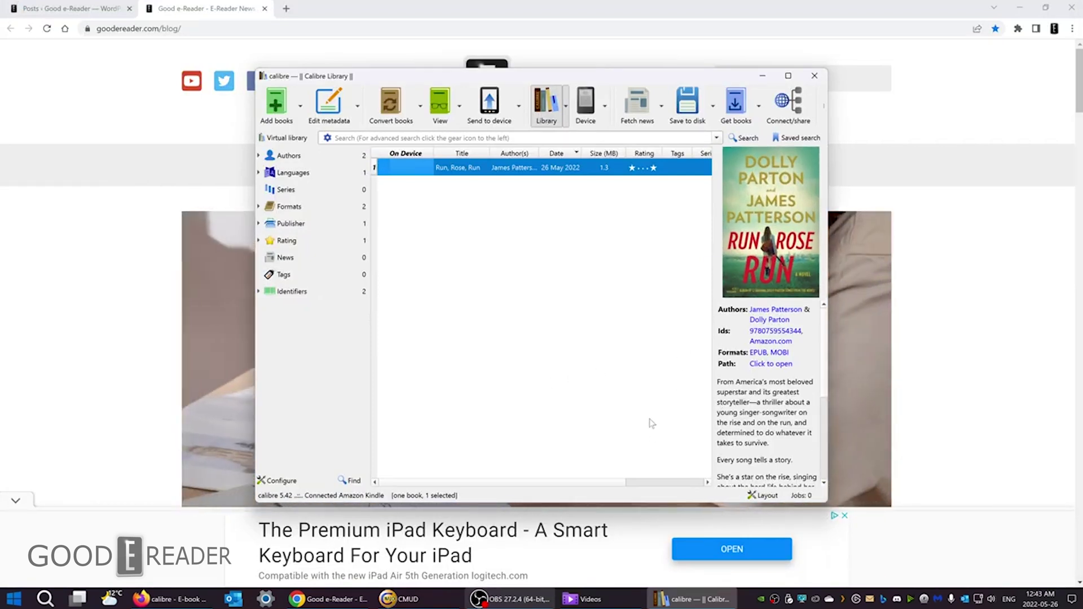
Close calibre and show the amazon.com/gp/sendtokindle tab in Firefox.
click(478, 174)
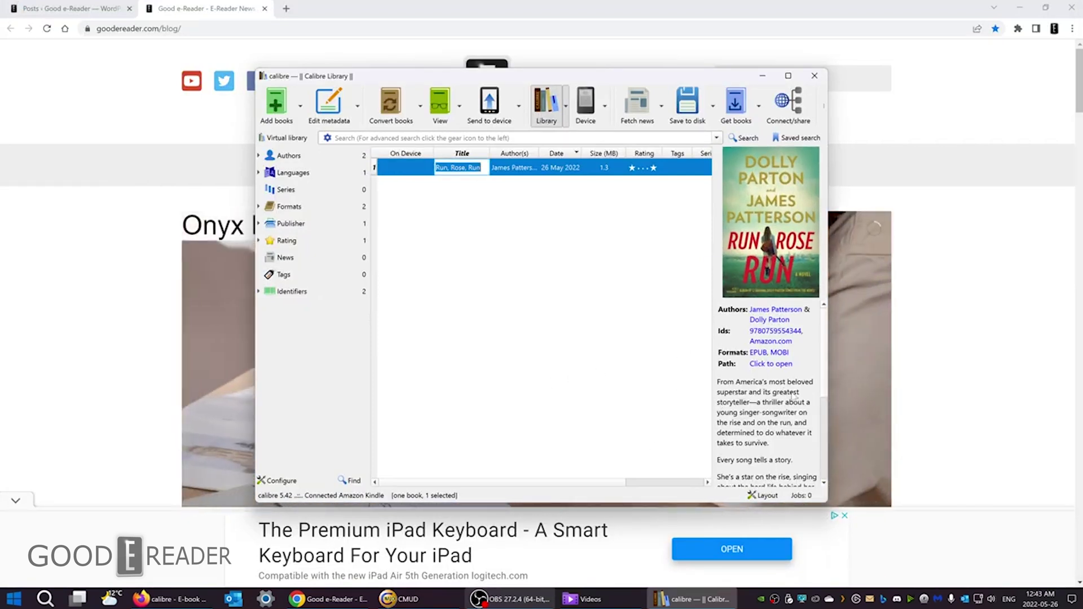
scroll(793, 418, down, 5)
click(429, 181)
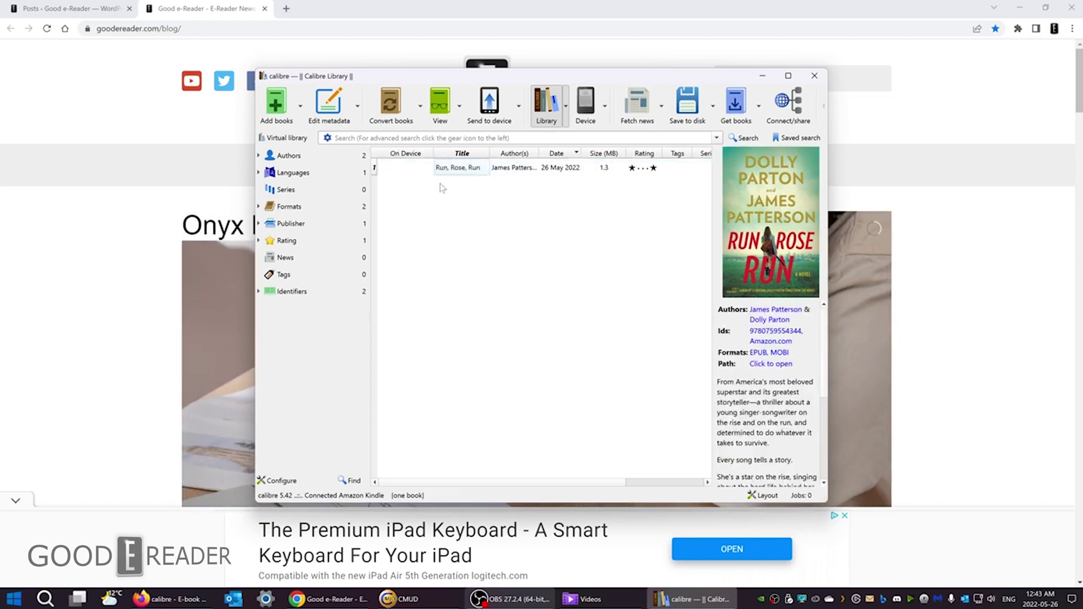
click(818, 76)
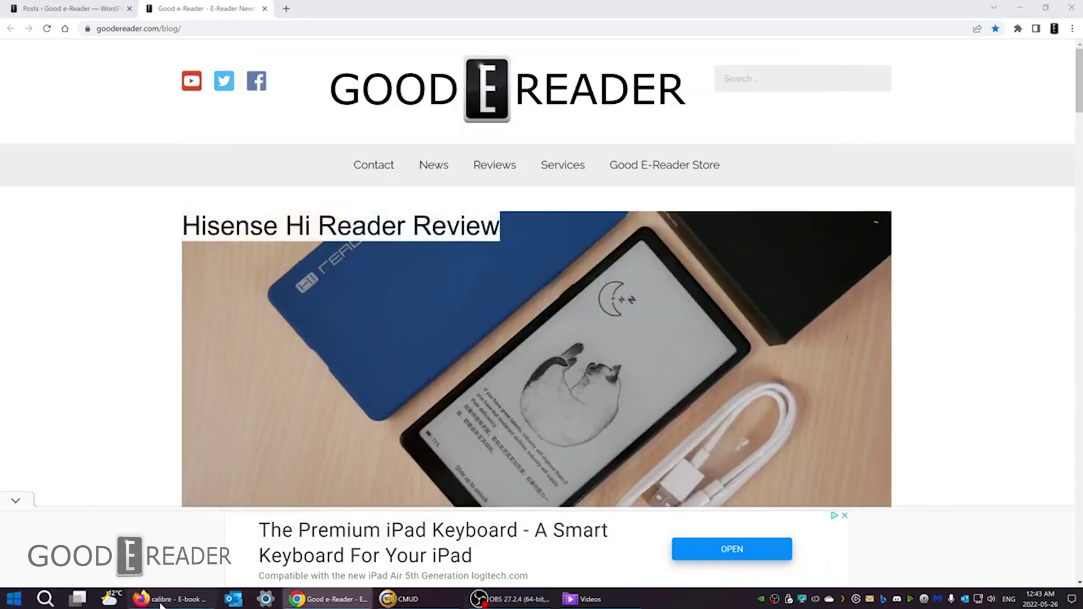
click(205, 599)
click(314, 26)
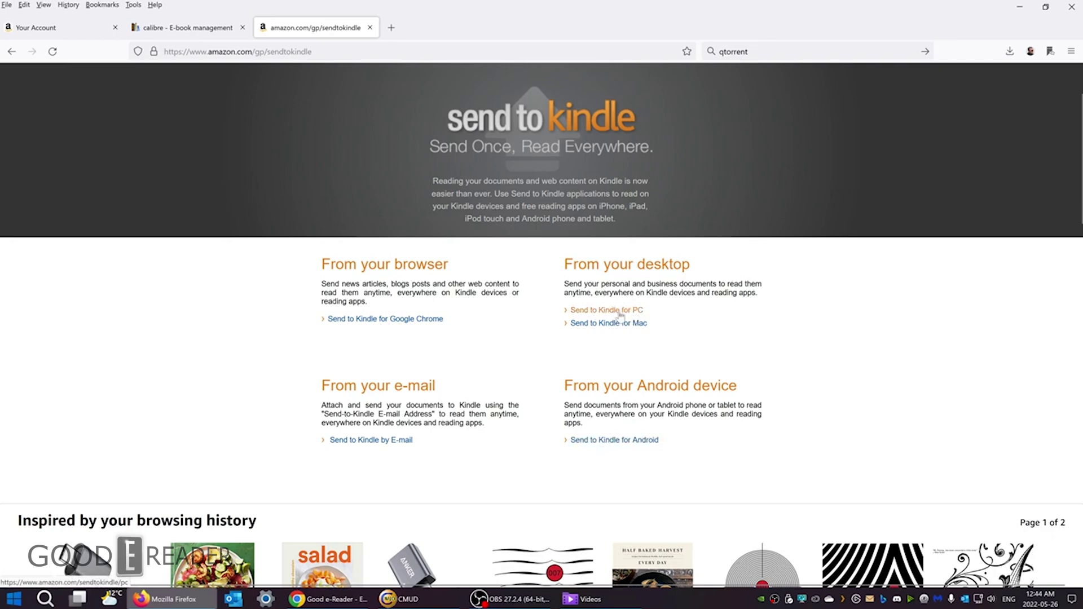
click(1022, 10)
Try sending the desktop Run, Rose, Run EPUB to Kindle and dismiss the unsupported file type error.
click(1020, 8)
click(1019, 6)
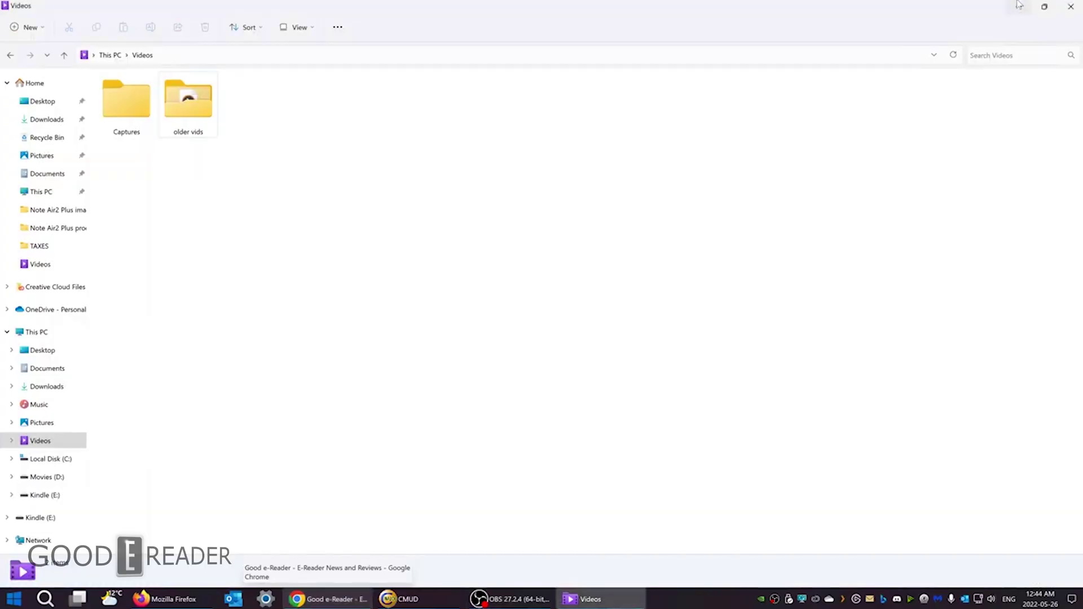
click(1020, 5)
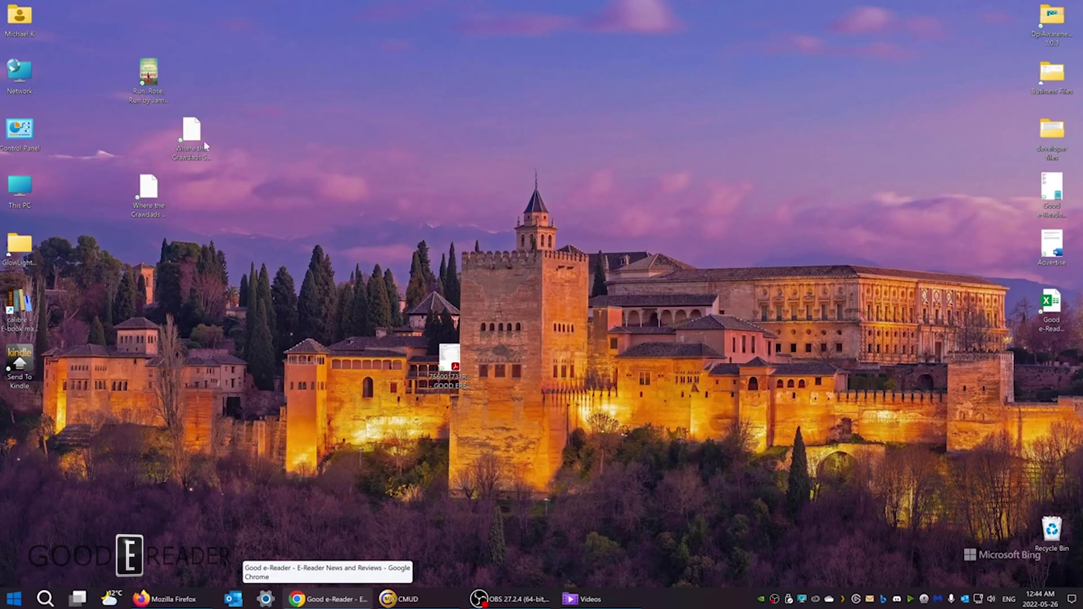
click(148, 78)
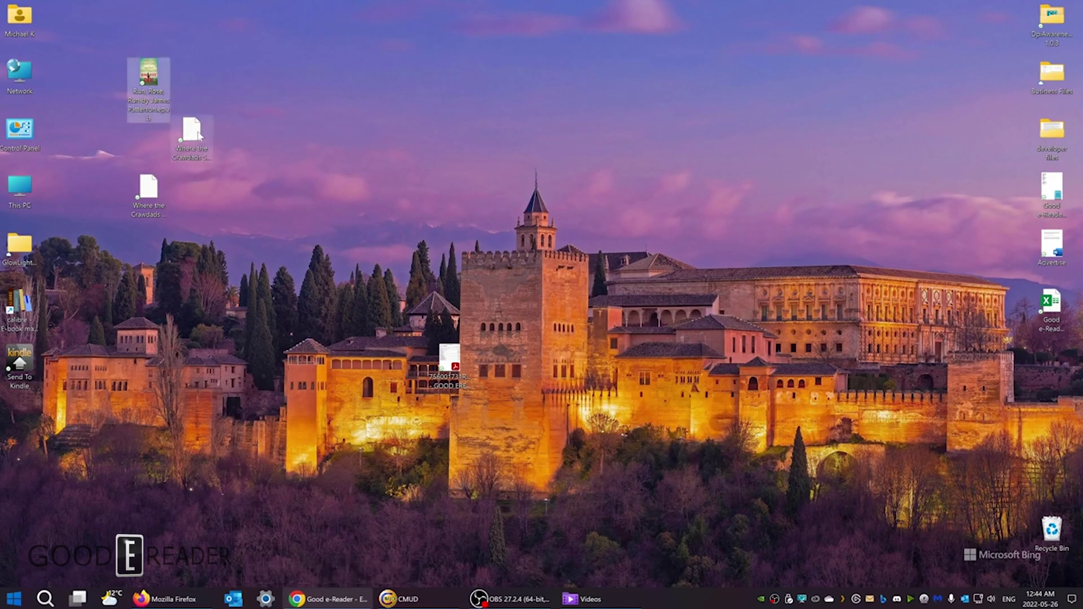
click(206, 132)
click(151, 84)
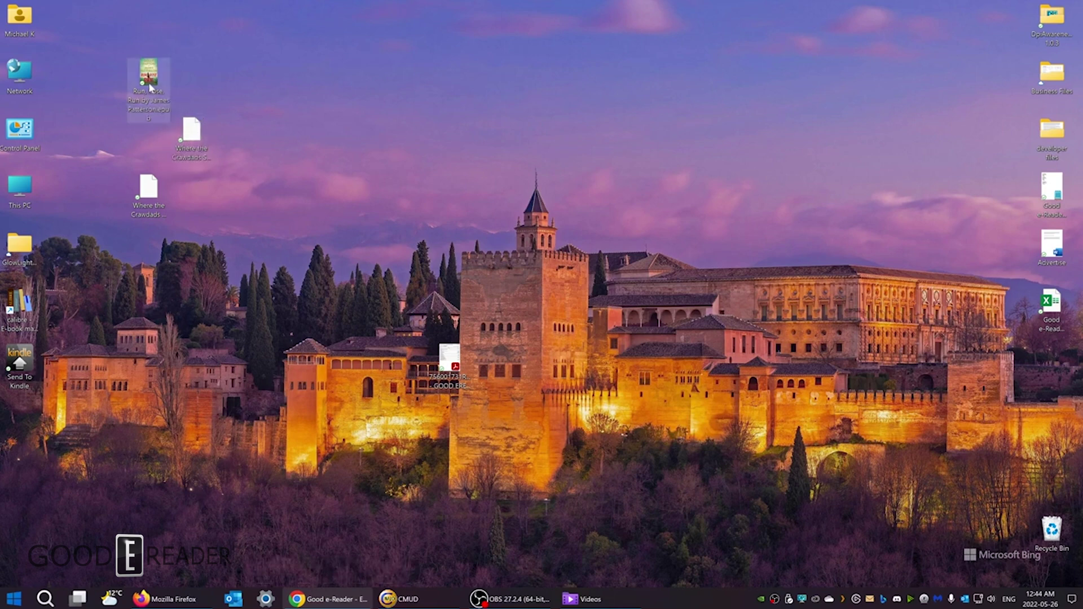
right_click(149, 83)
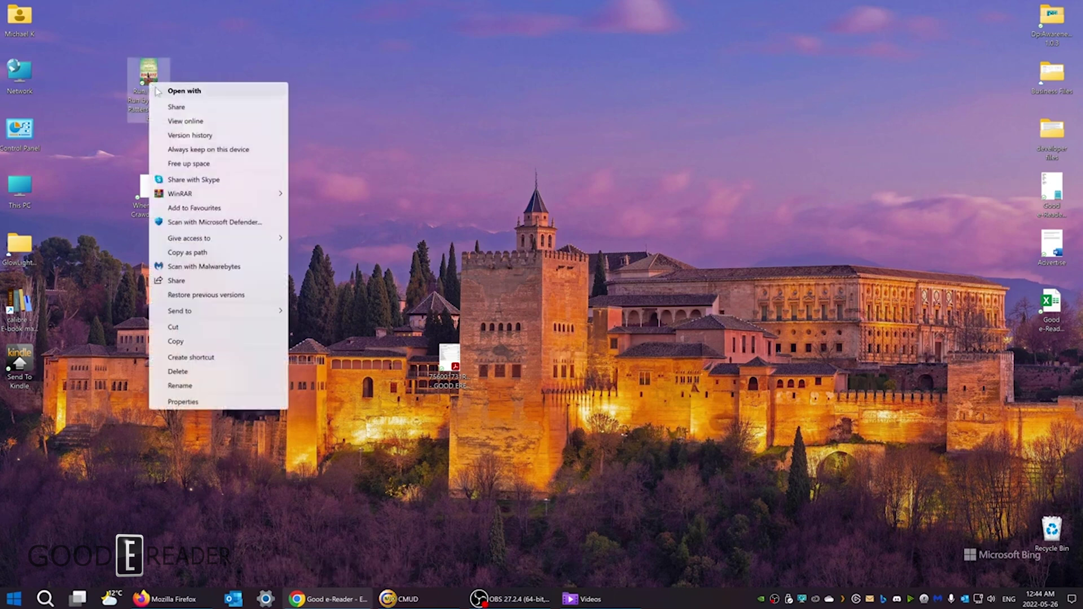
mouse_move(268, 316)
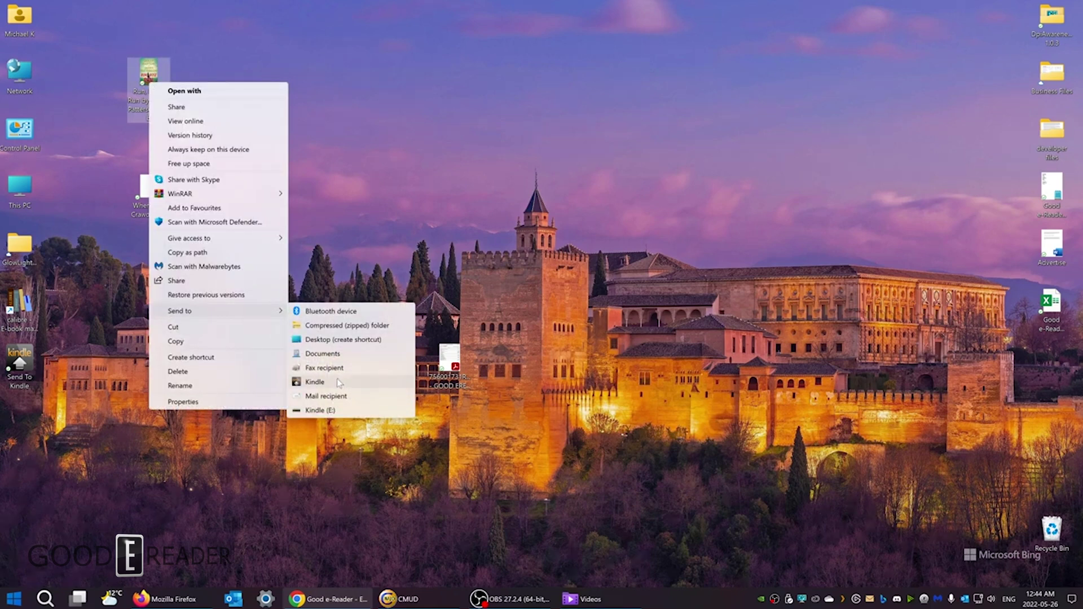
right_click(261, 53)
click(148, 79)
right_click(147, 72)
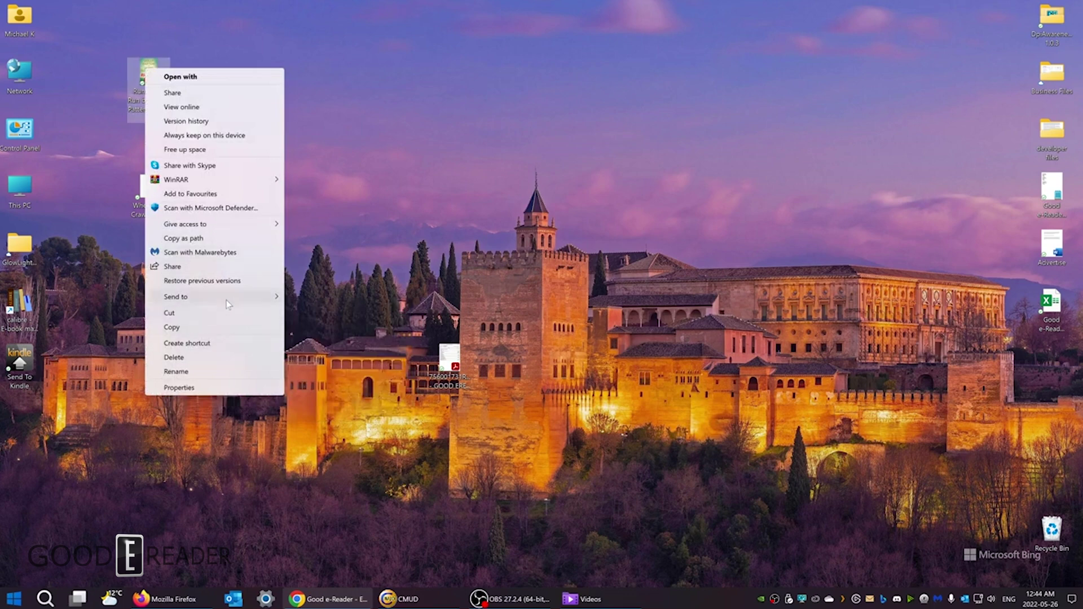
mouse_move(228, 305)
click(354, 366)
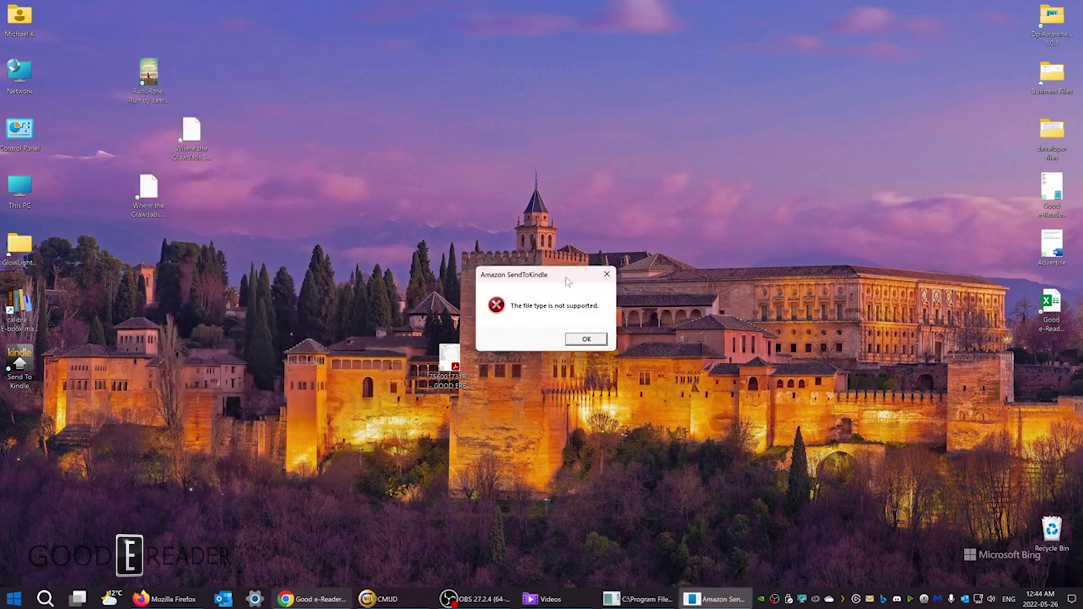
click(593, 344)
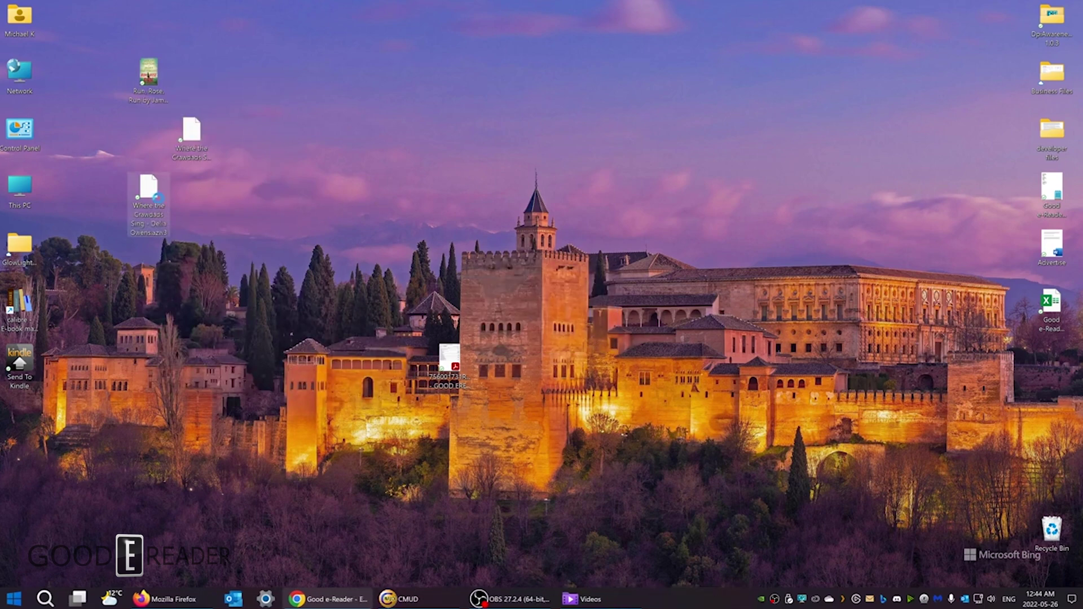
Try sending the Where the Crawdads Sing file to Kindle and dismiss the same unsupported-type error.
right_click(157, 201)
mouse_move(237, 430)
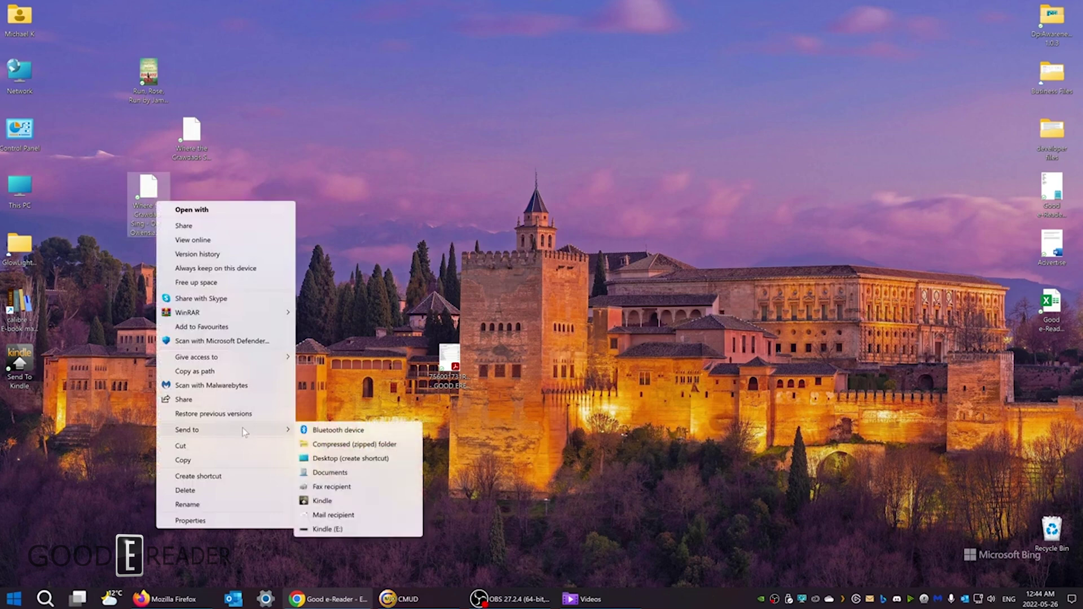
click(342, 501)
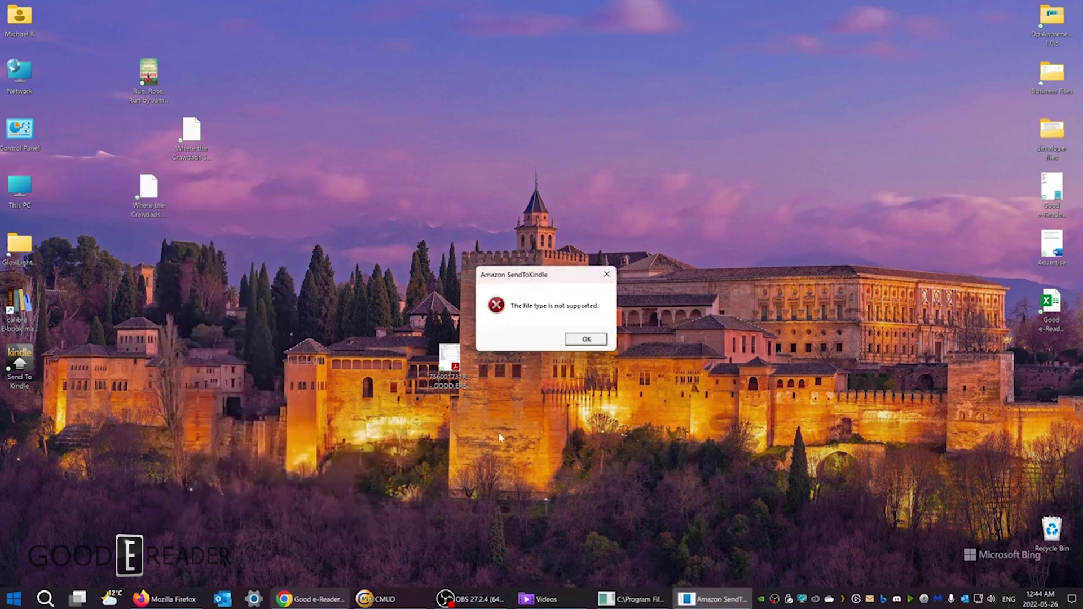
click(588, 341)
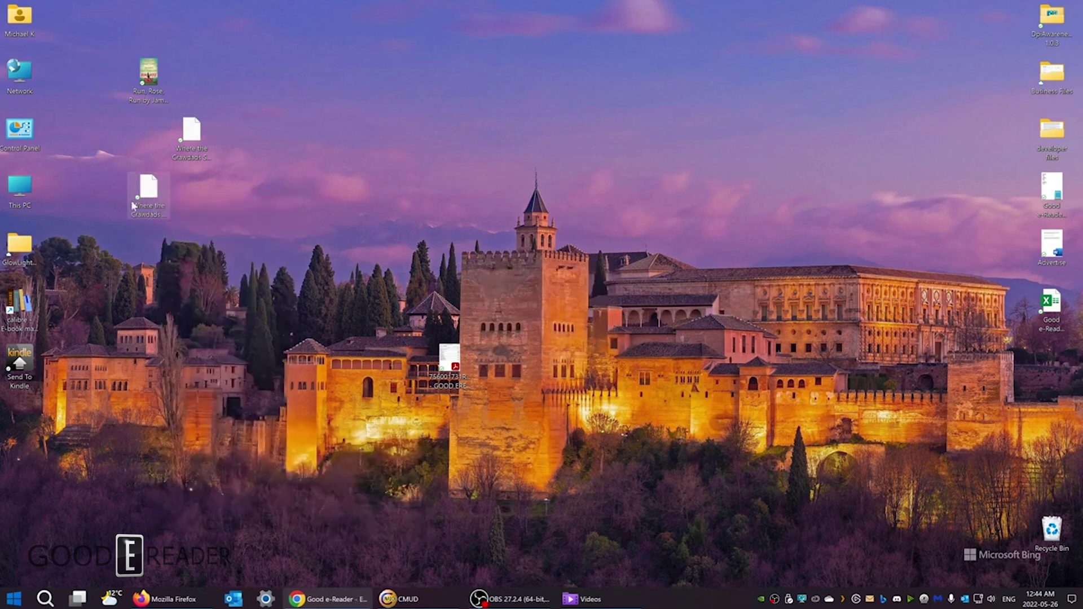
click(196, 130)
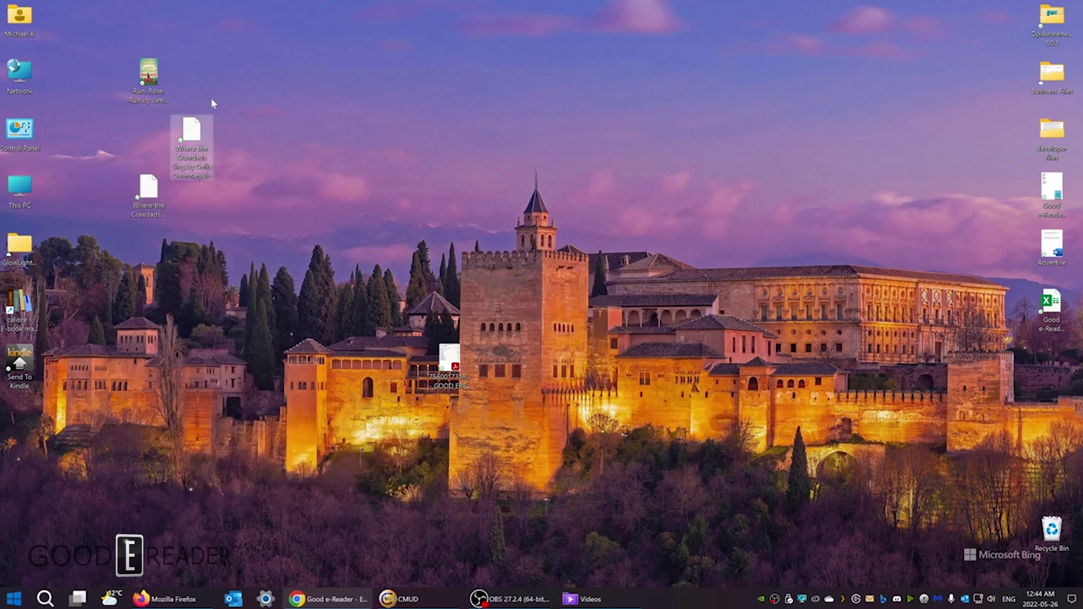
click(148, 191)
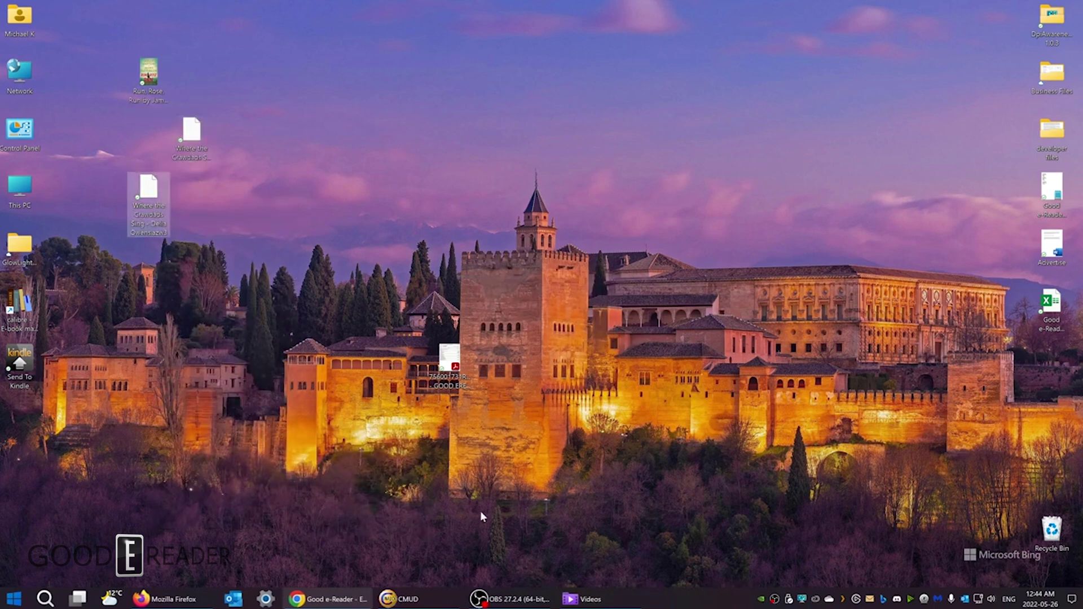
Launch calibre from the Start menu search.
click(14, 599)
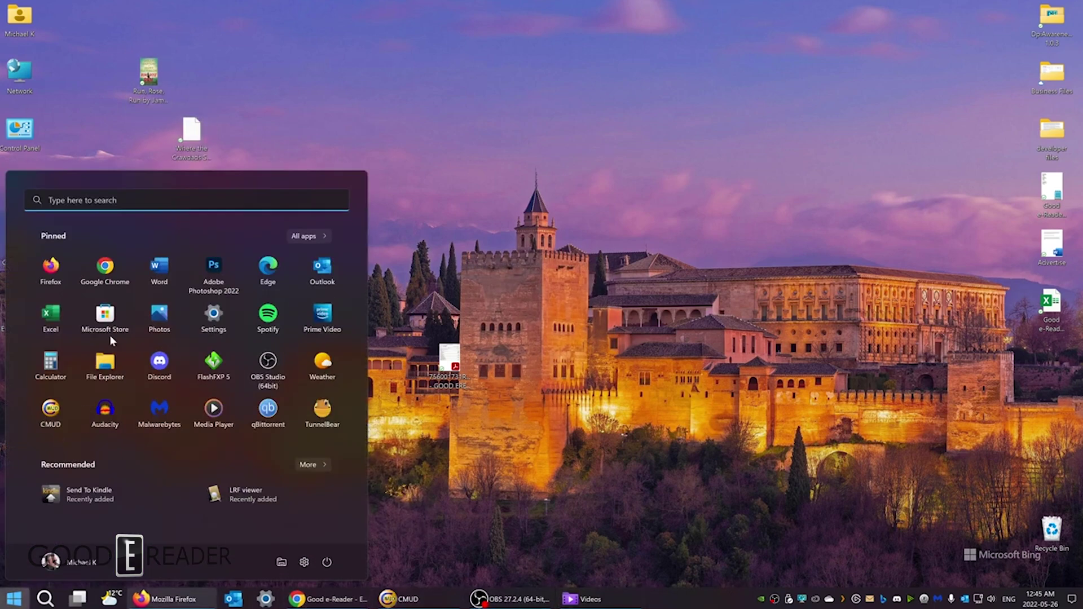
click(110, 203)
text(cal)
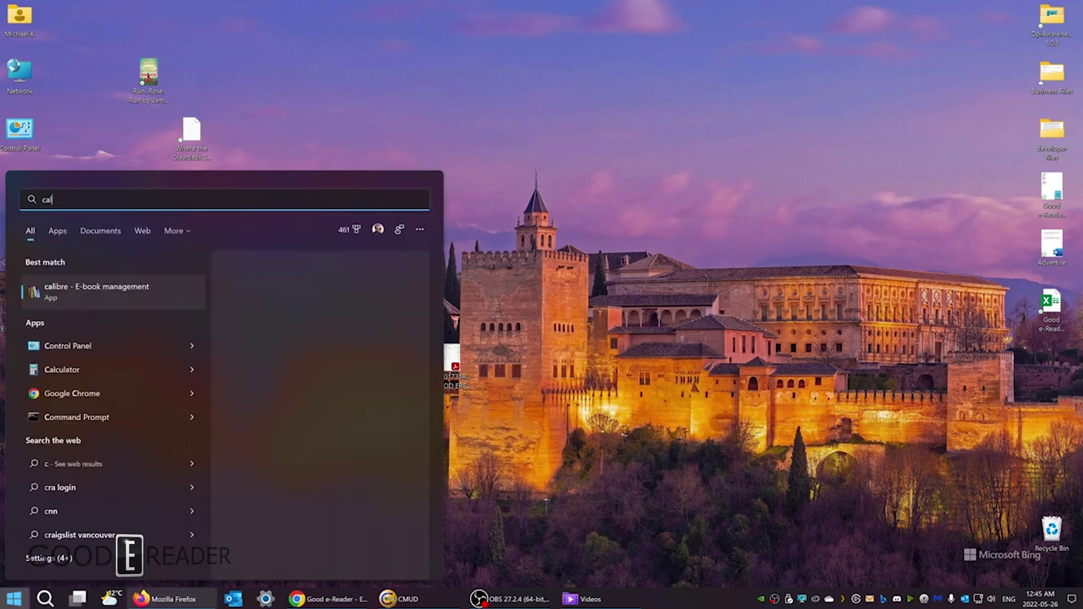
text(ibre)
click(100, 292)
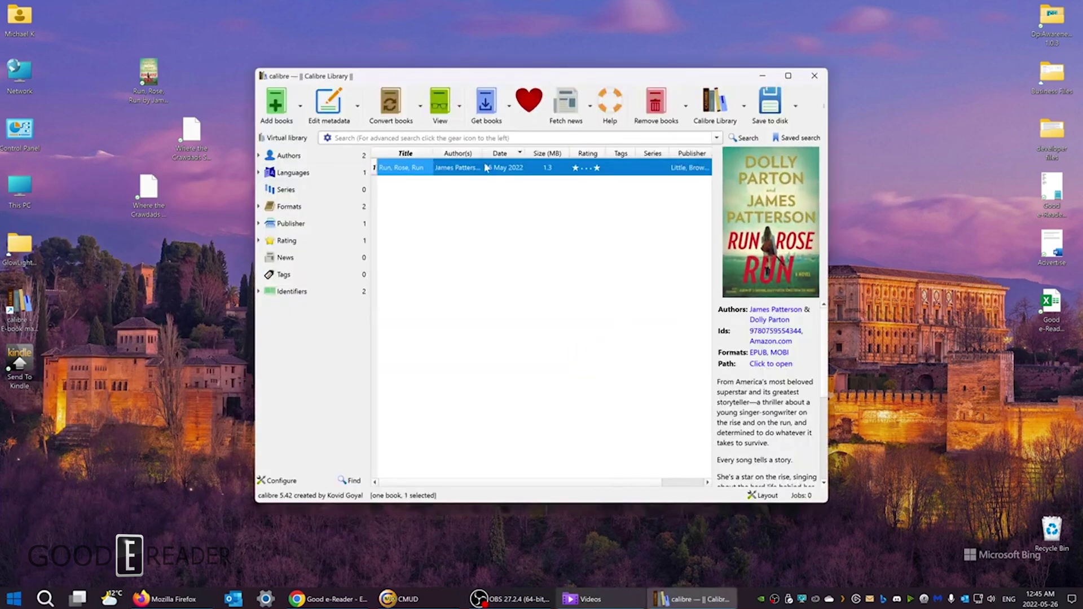
Convert Run, Rose, Run to MOBI format, then bring up the Get books store window.
right_click(477, 167)
click(337, 112)
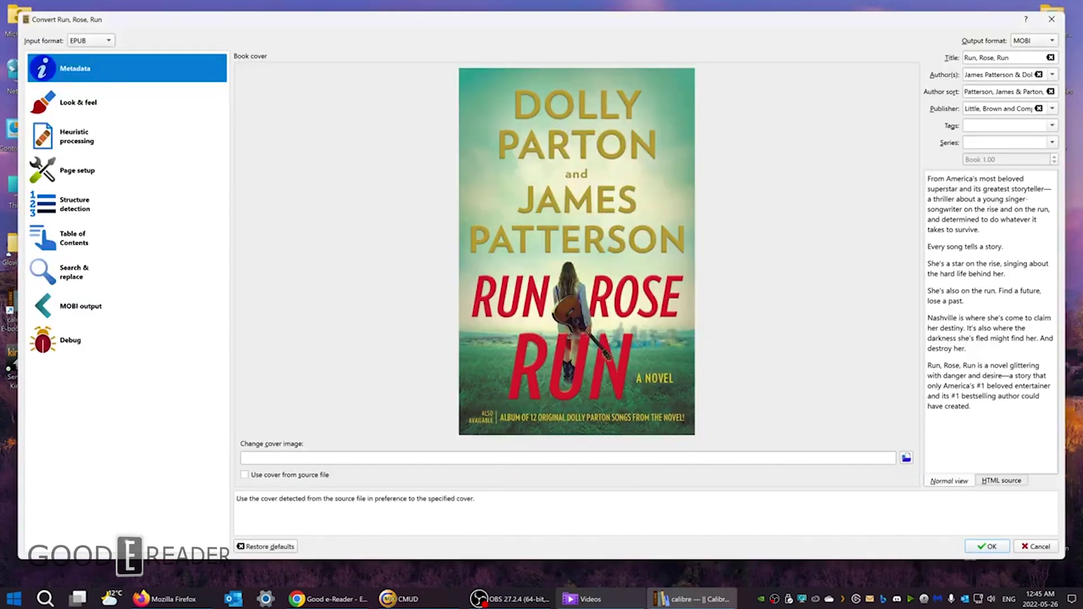
click(975, 548)
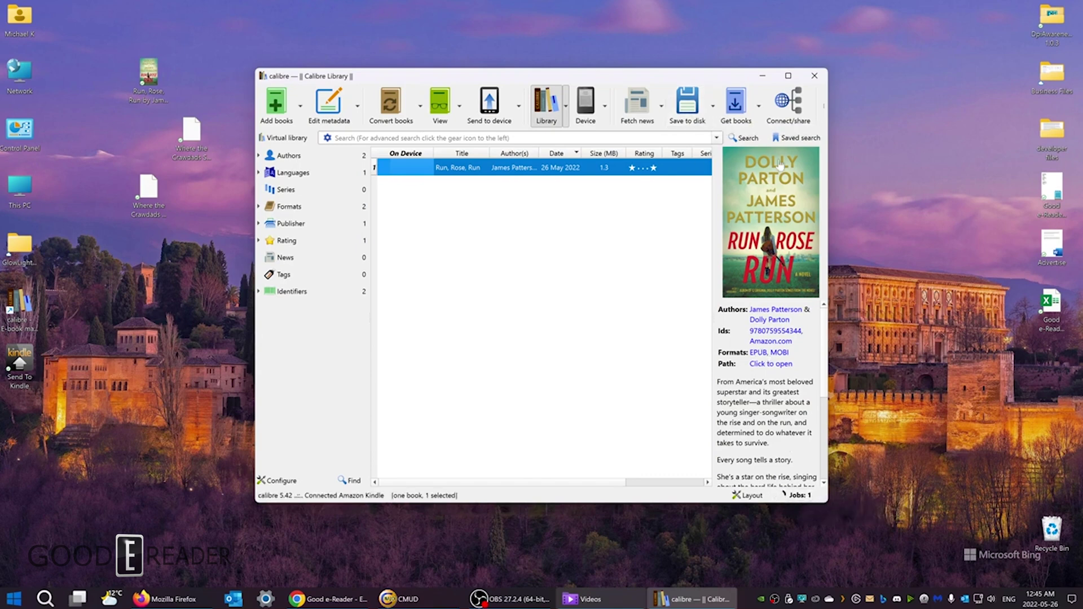
click(743, 99)
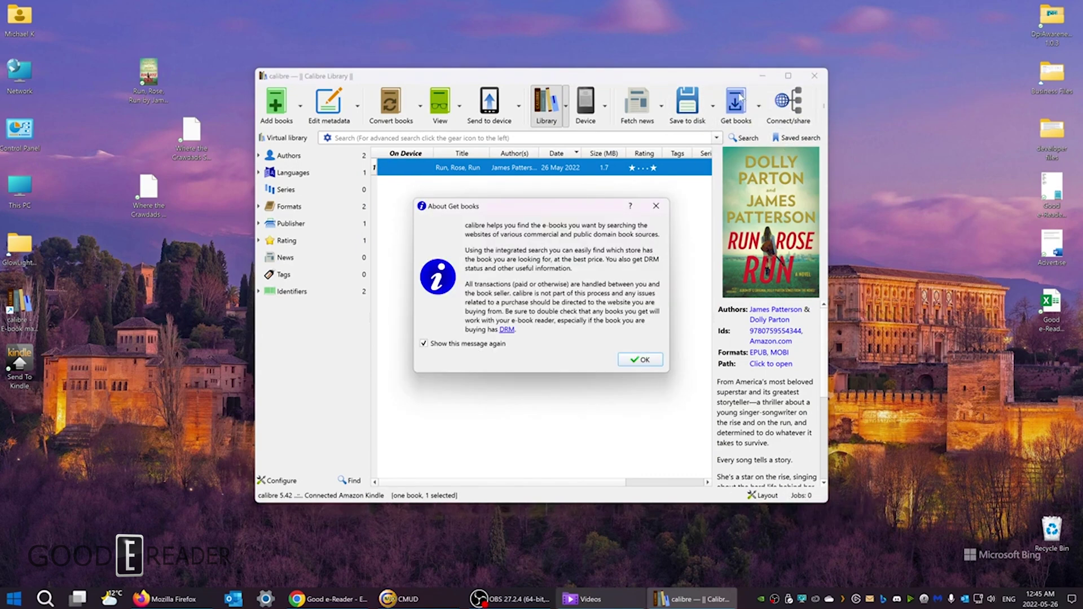
click(634, 361)
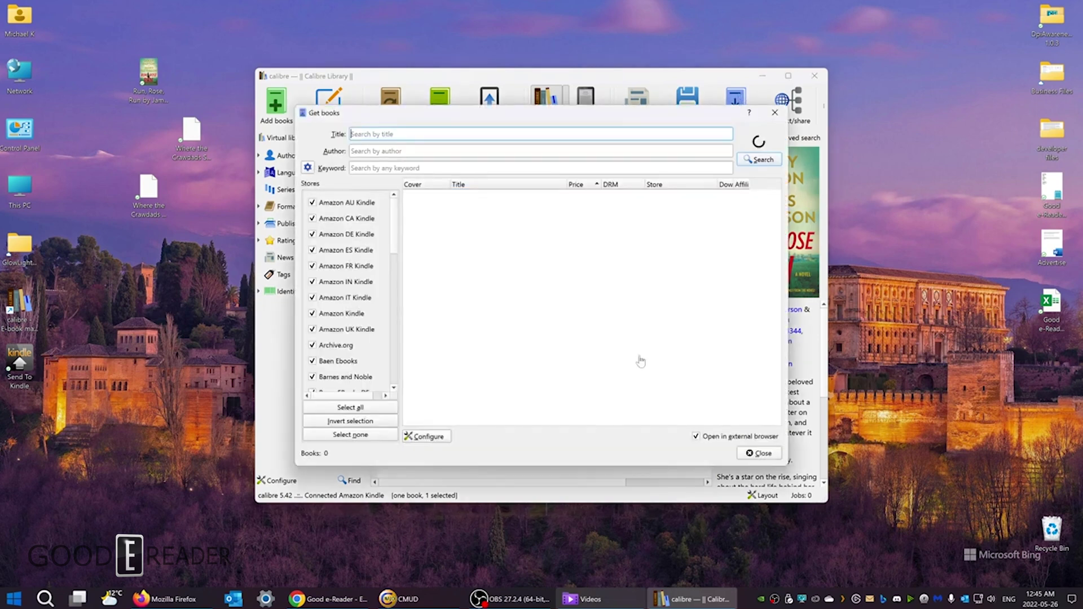
Save Run, Rose, Run to the Desktop and open the new Patterson, James & Parton, Dolly folder.
click(759, 453)
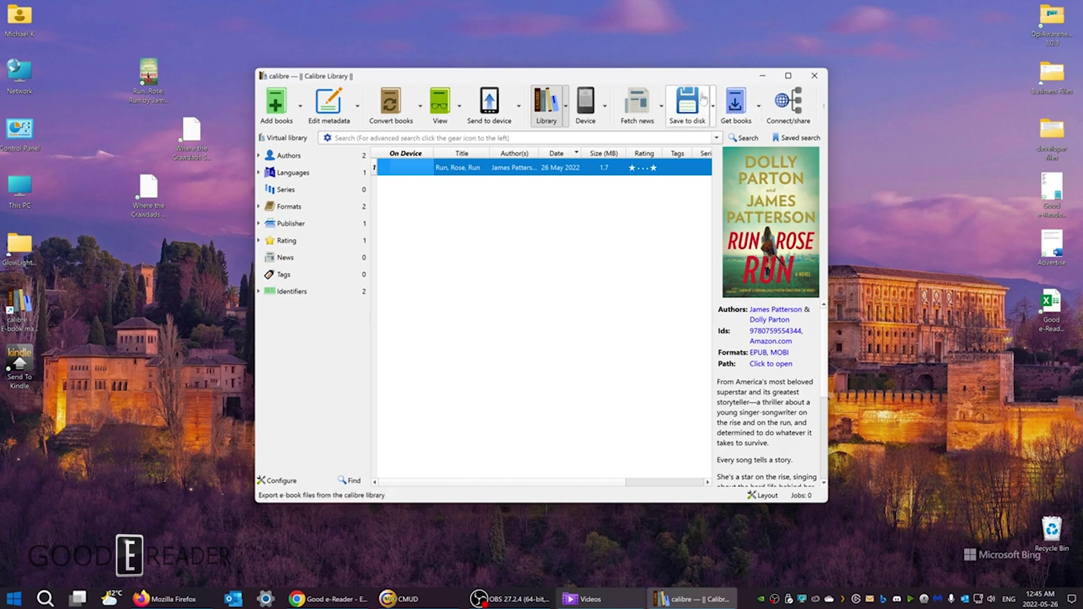
click(703, 99)
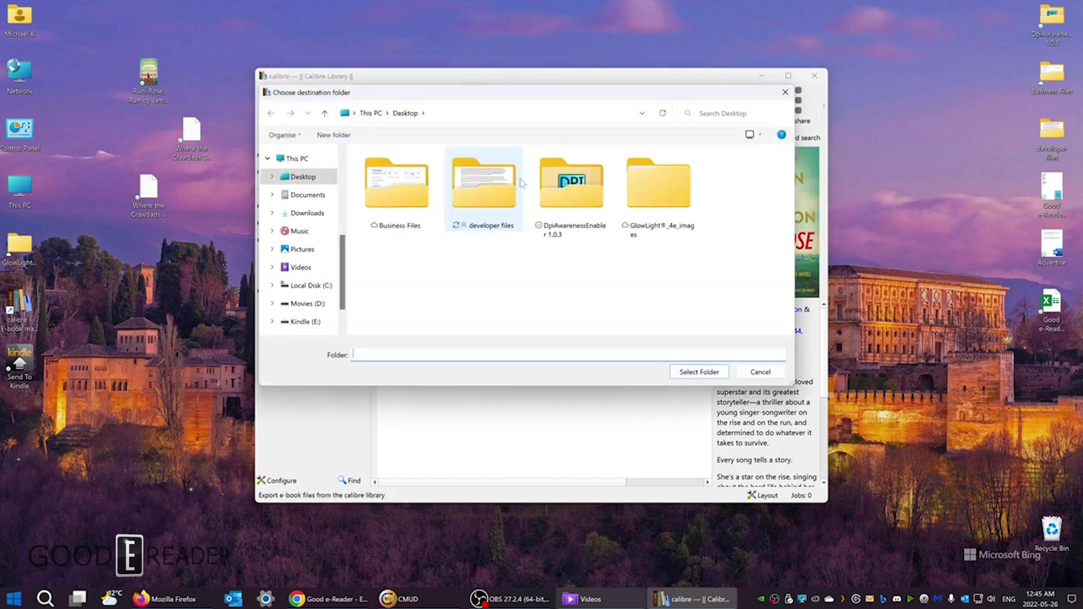
click(702, 374)
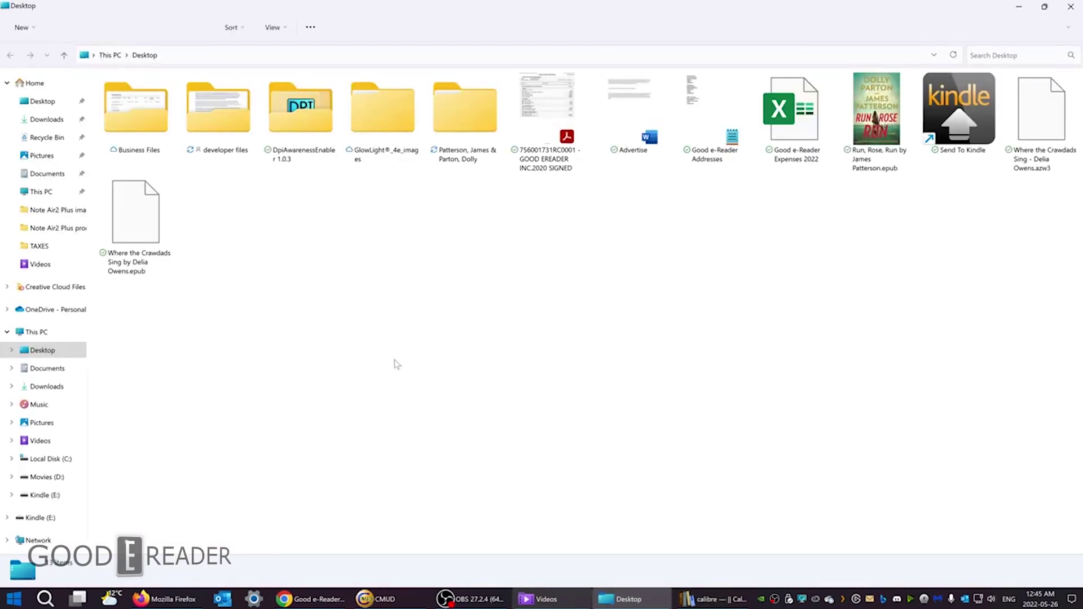
click(1070, 6)
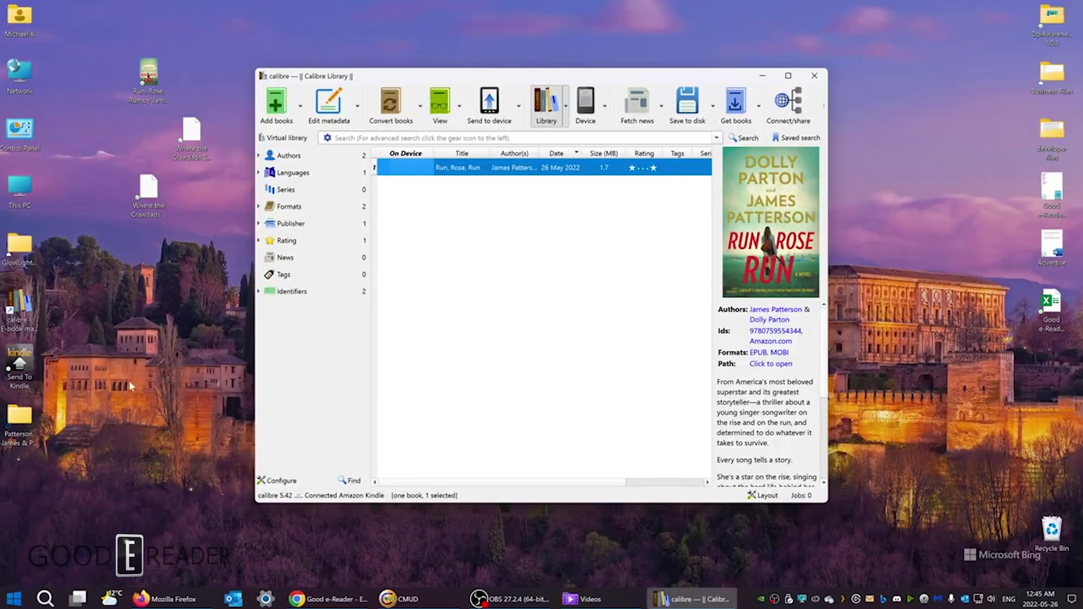
click(23, 424)
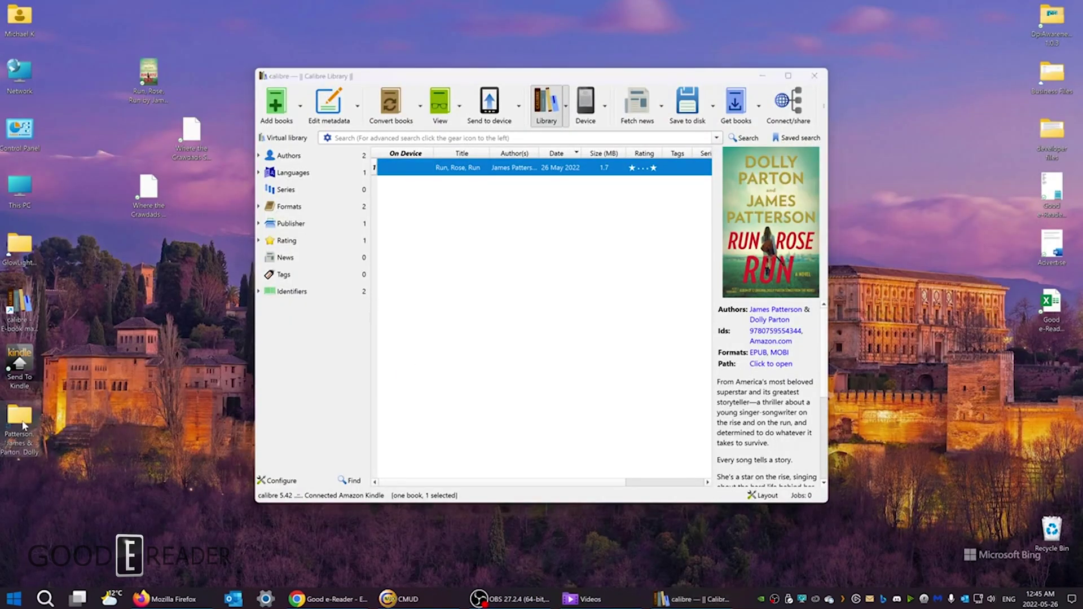
double_click(24, 425)
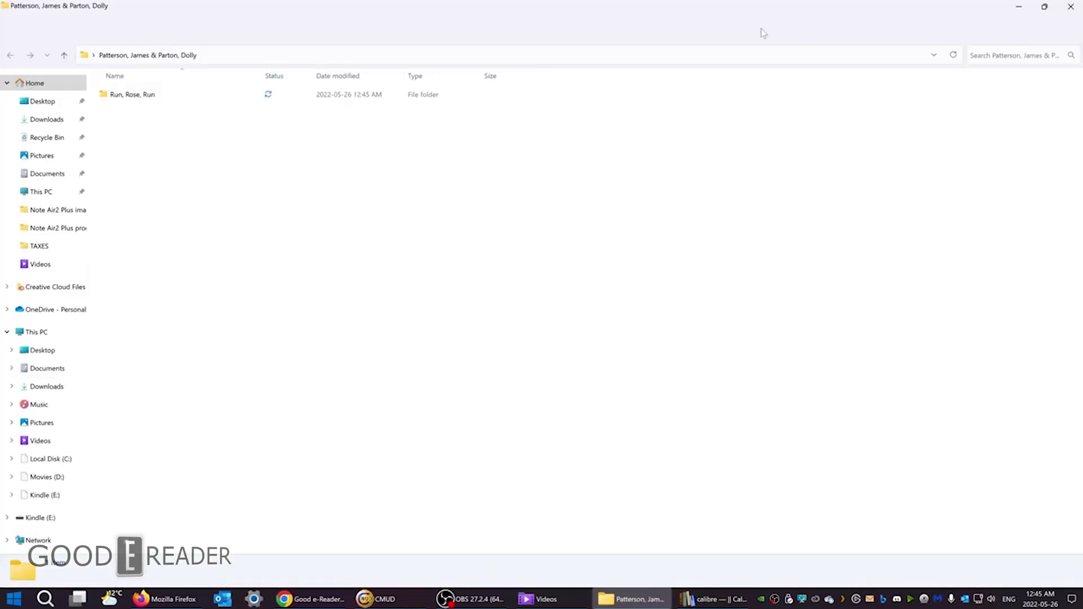
Open the Run, Rose, Run subfolder and send its MOBI file to Kindle.
double_click(175, 99)
click(178, 99)
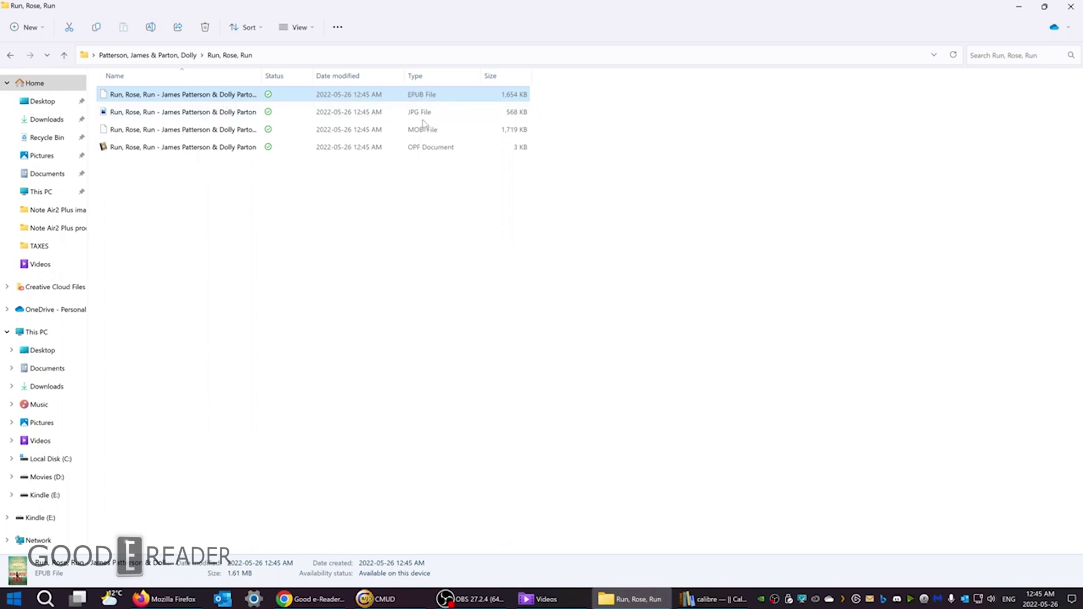
click(220, 131)
double_click(222, 132)
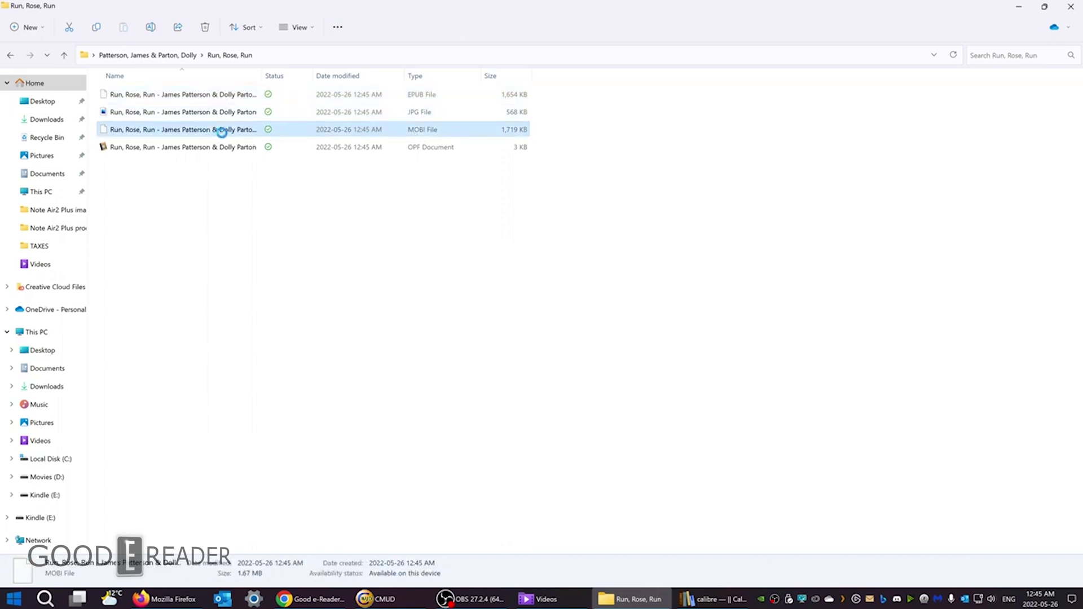
right_click(222, 132)
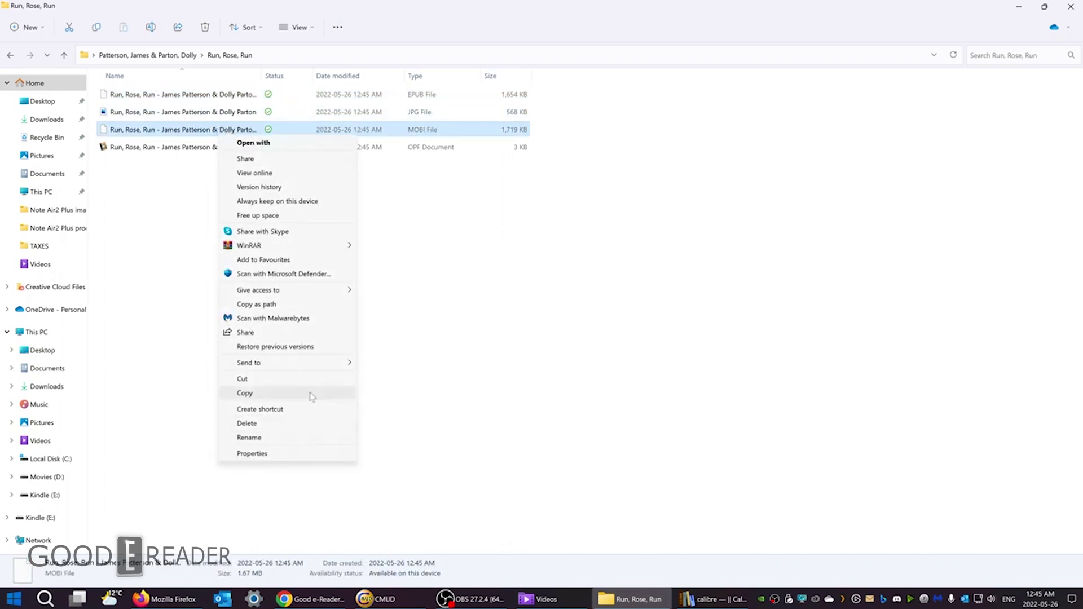
mouse_move(319, 365)
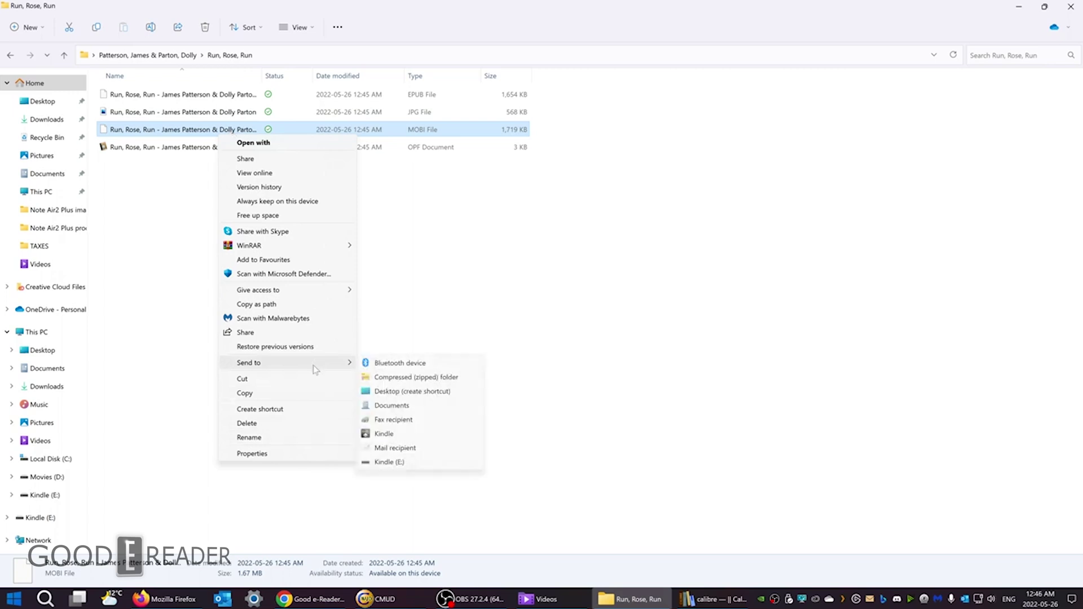
click(418, 439)
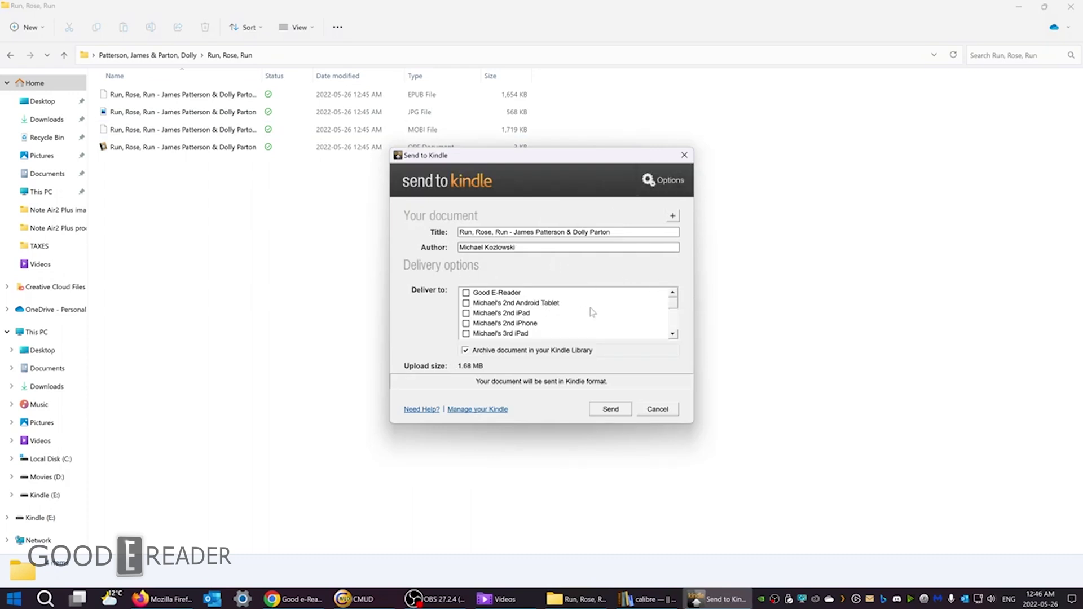
Set the author to James Patterson, send the MOBI to the Kindle, and acknowledge the upload.
scroll(593, 307, down, 5)
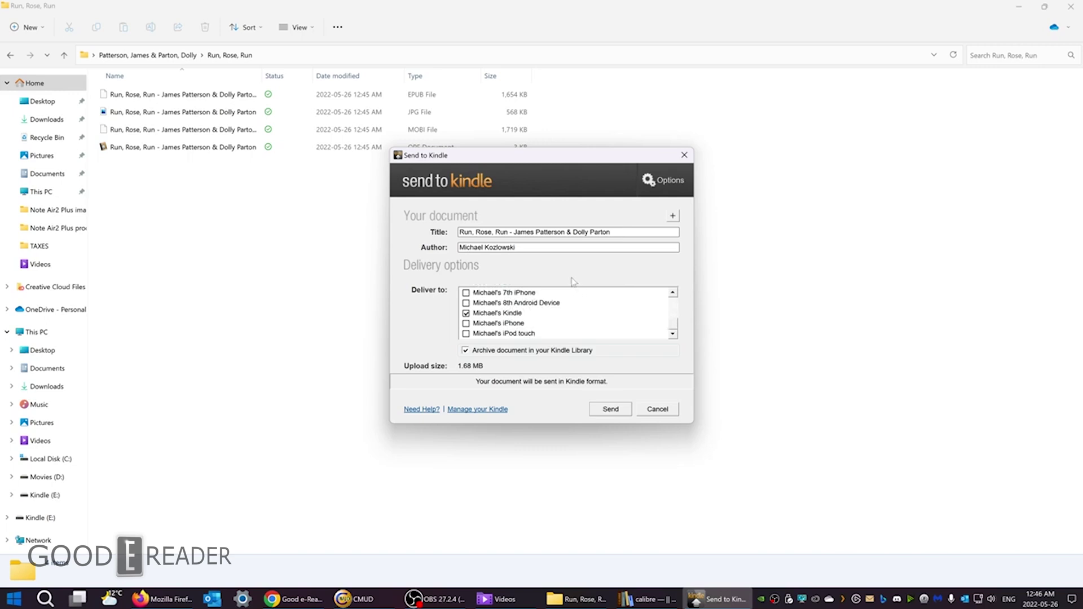
scroll(555, 304, up, 5)
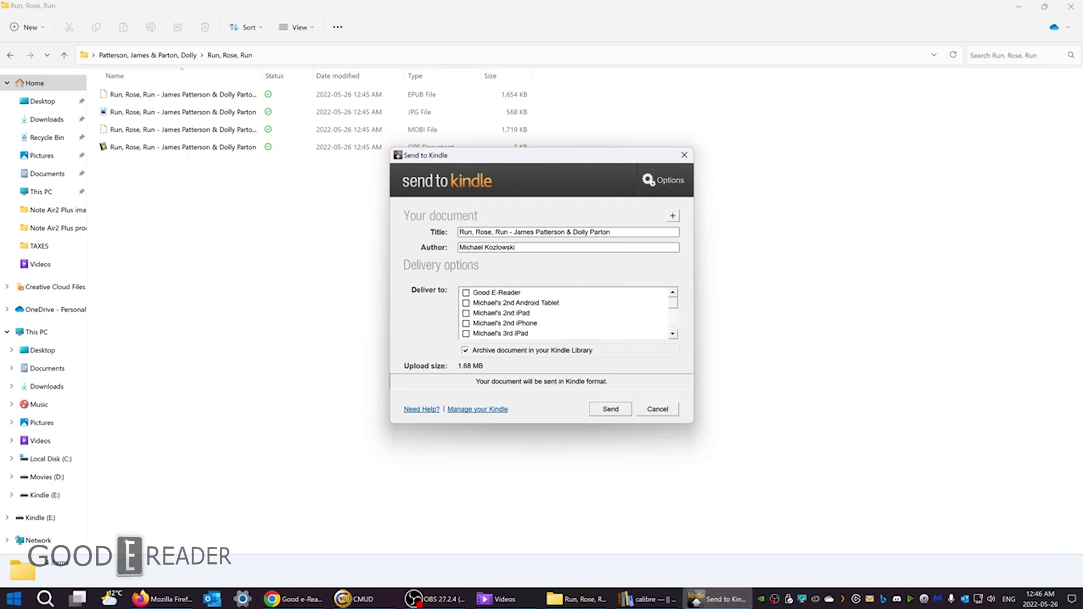
click(458, 249)
key(ctrl+a)
text(Jam)
scroll(598, 324, down, 5)
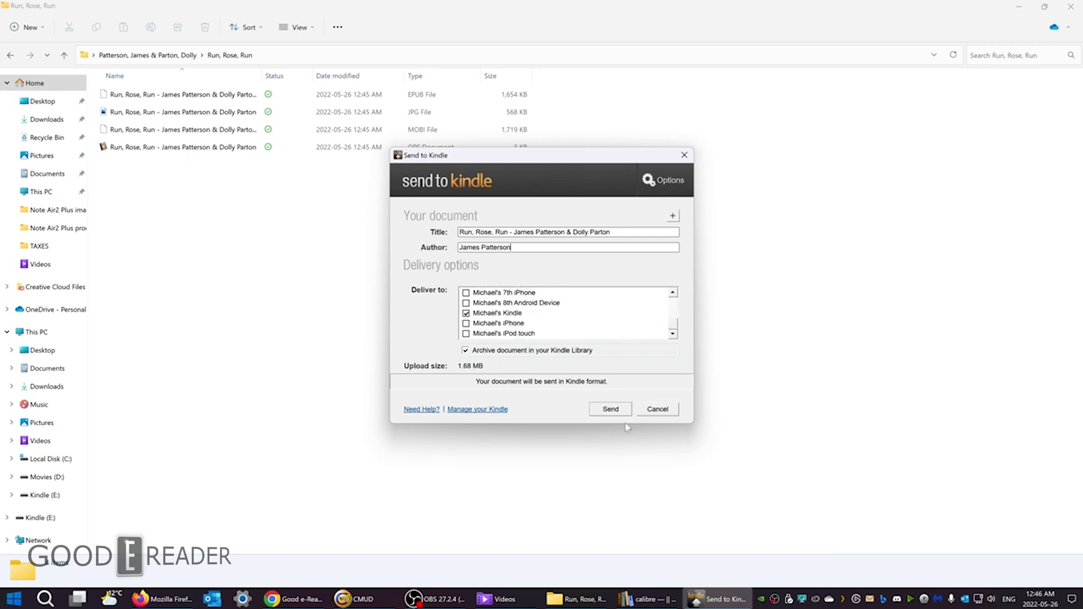
click(609, 410)
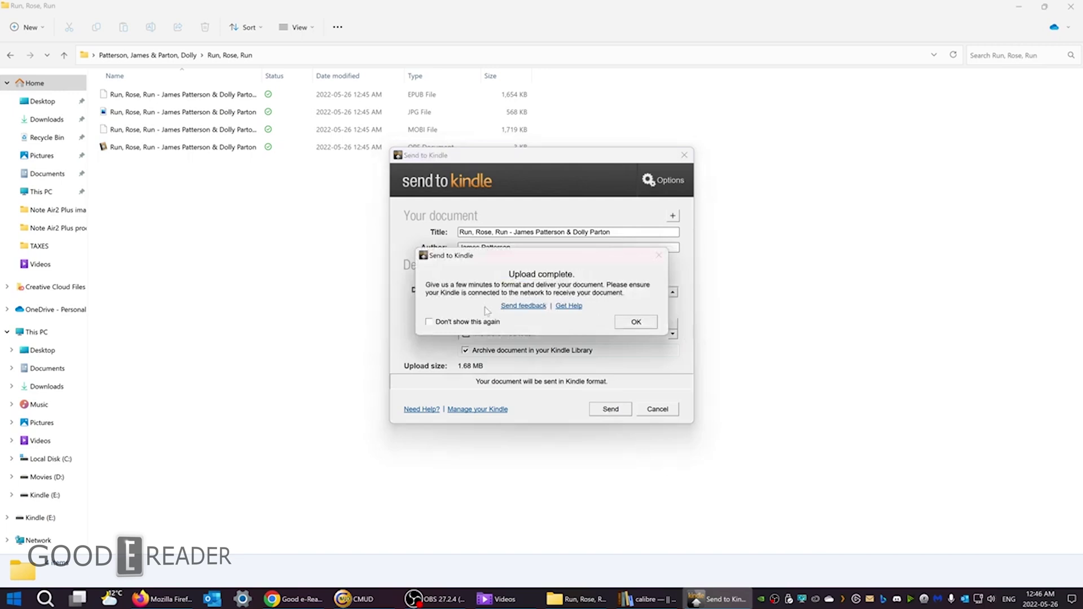
click(637, 324)
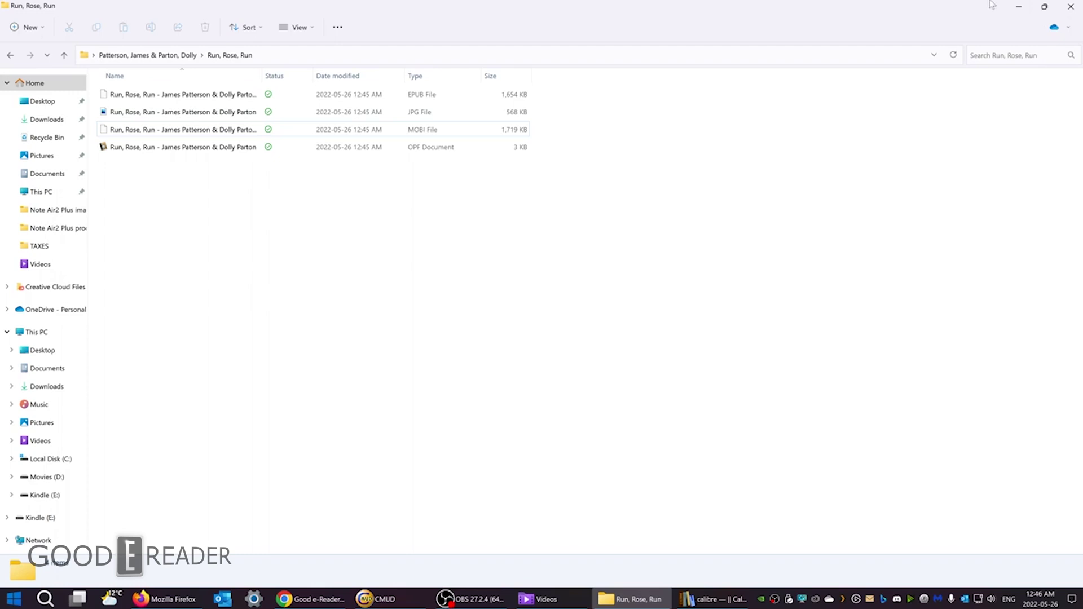
Switch Firefox to the Amazon account page and locate the Digital content and devices section.
click(159, 602)
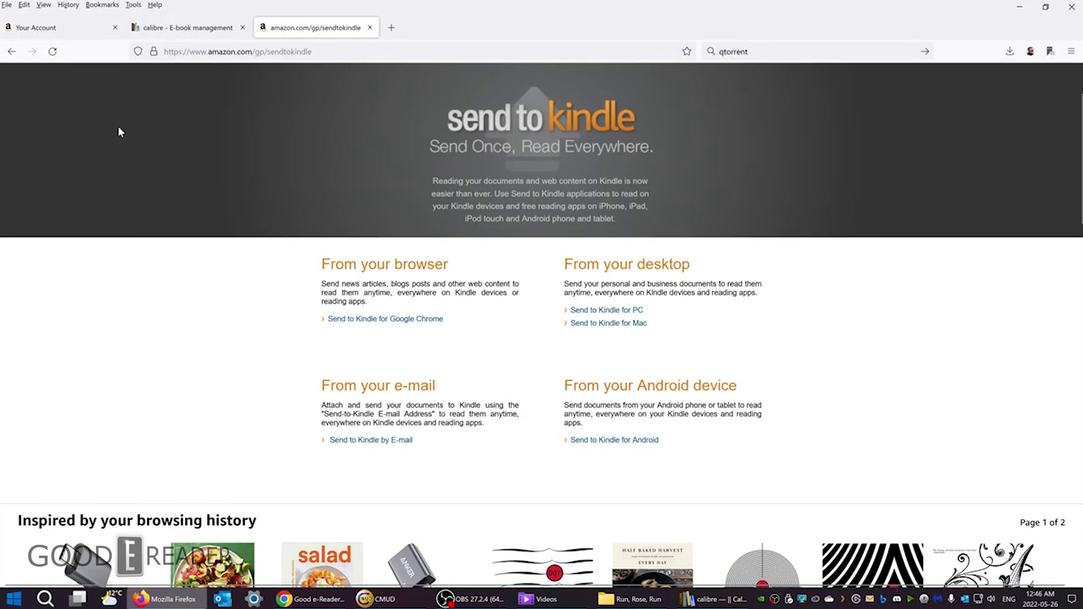
click(29, 33)
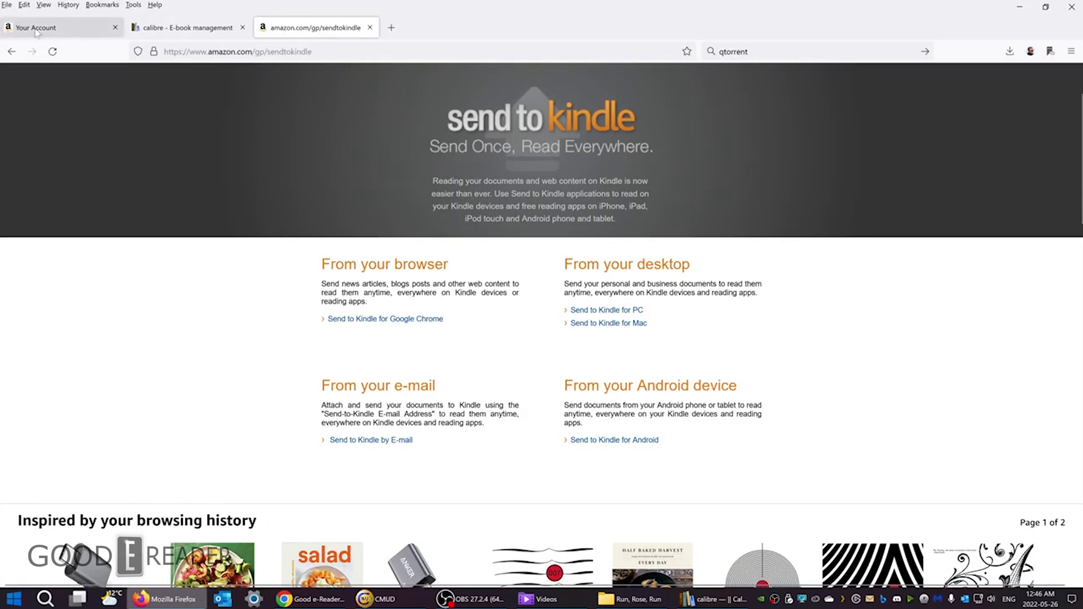
scroll(516, 406, down, 1)
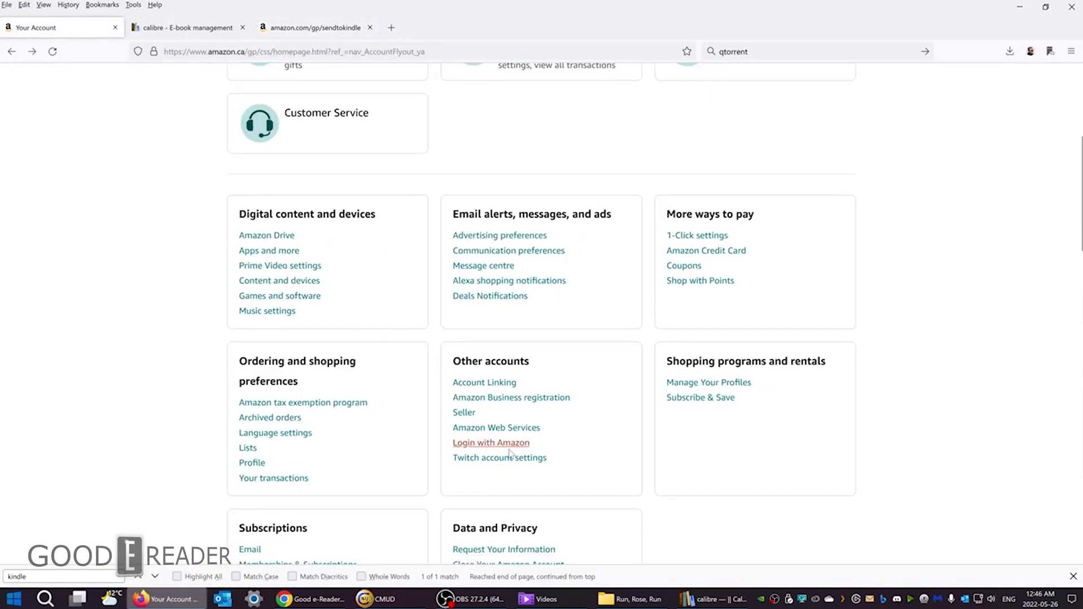
scroll(454, 446, up, 2)
scroll(434, 333, down, 1)
scroll(394, 305, up, 2)
scroll(350, 367, down, 2)
drag(239, 216, 388, 218)
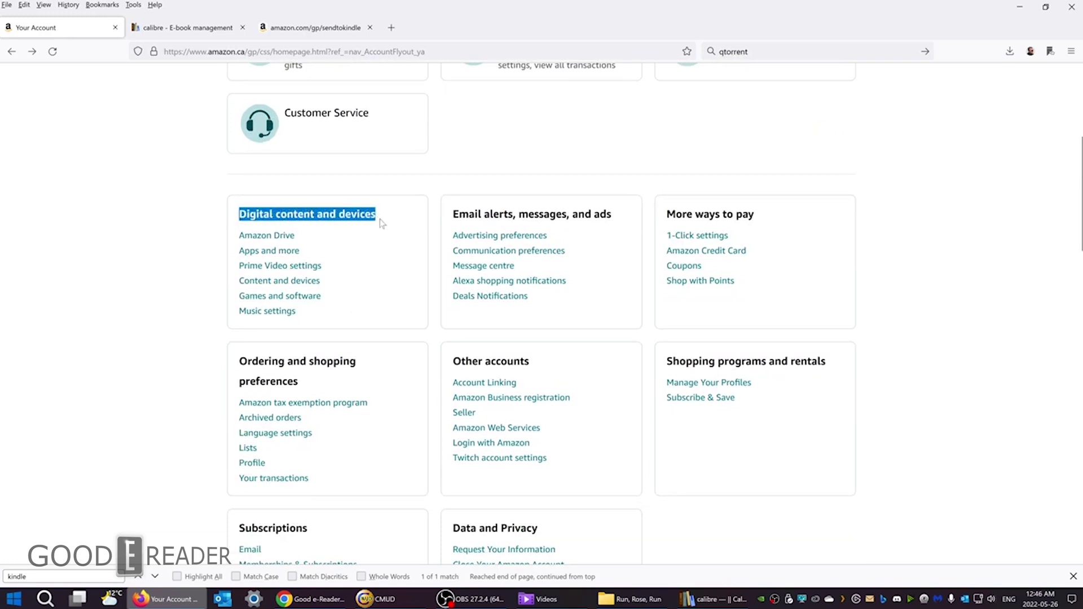
click(380, 240)
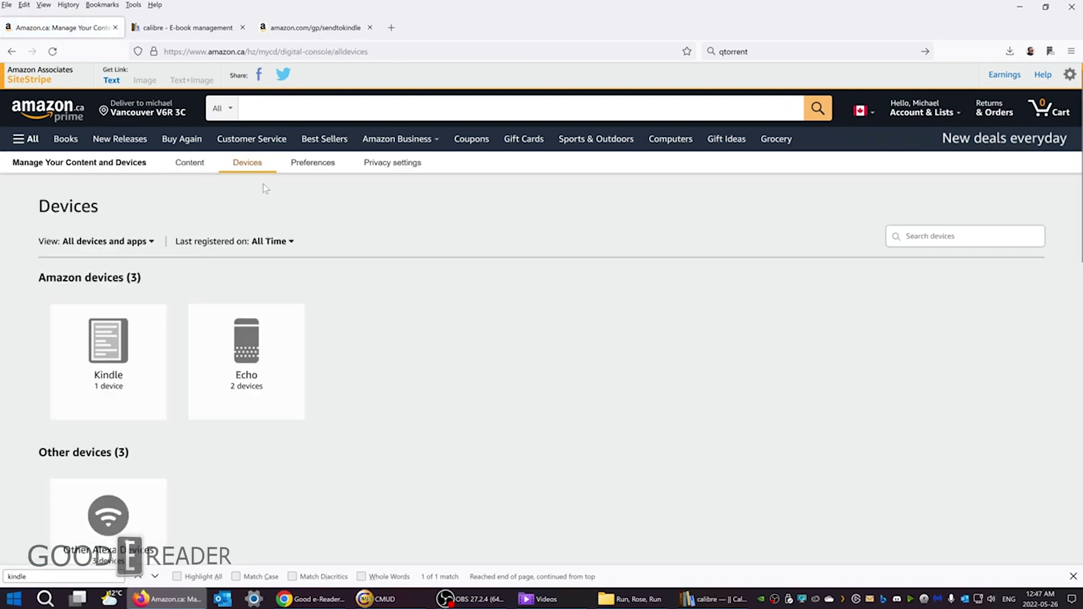
scroll(338, 373, down, 1)
scroll(217, 341, down, 1)
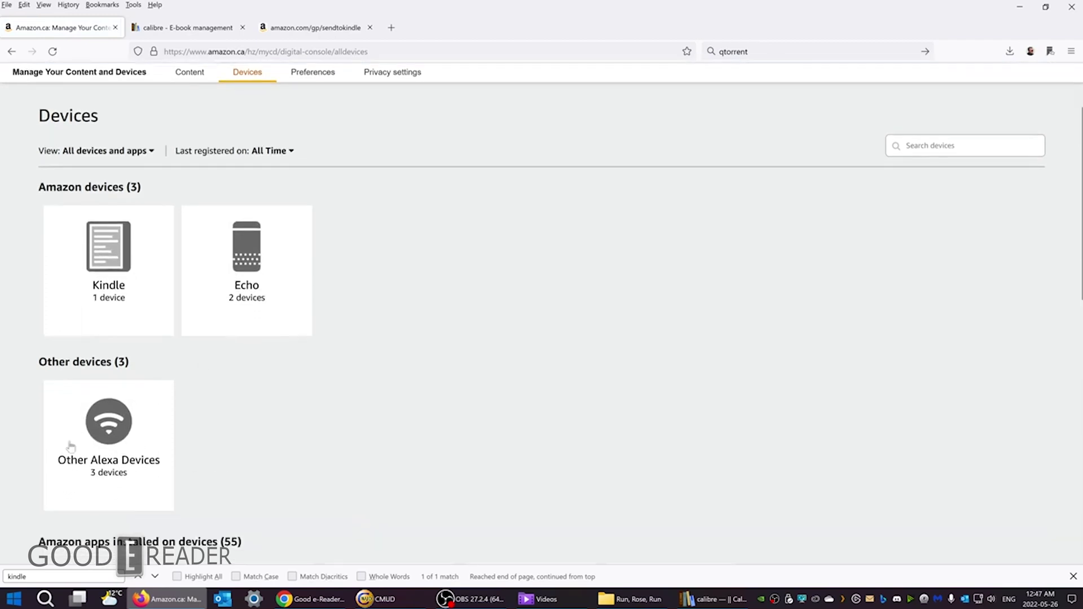
click(110, 271)
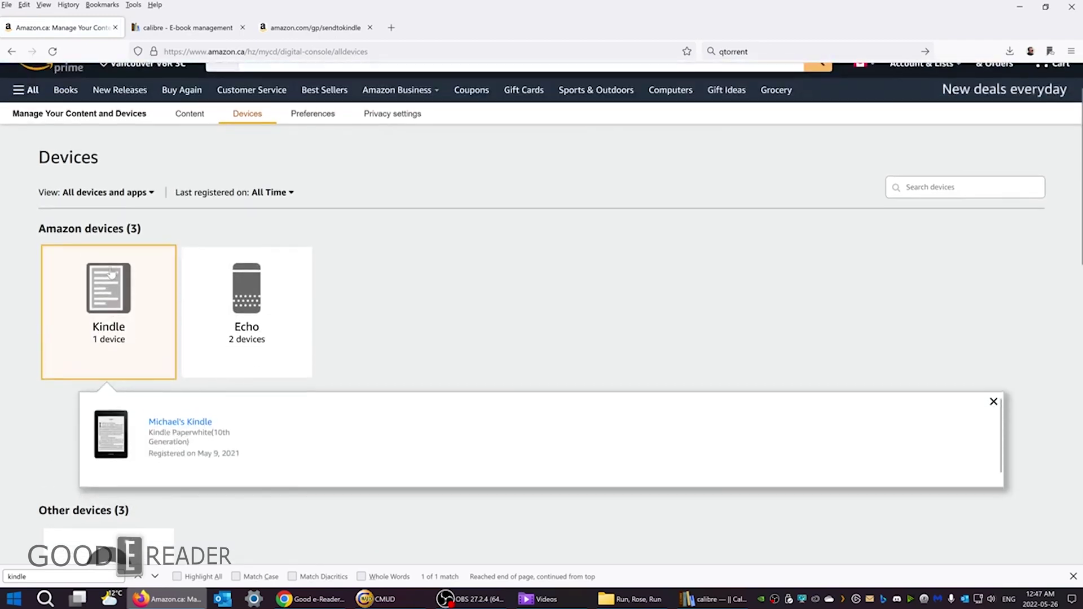
click(180, 424)
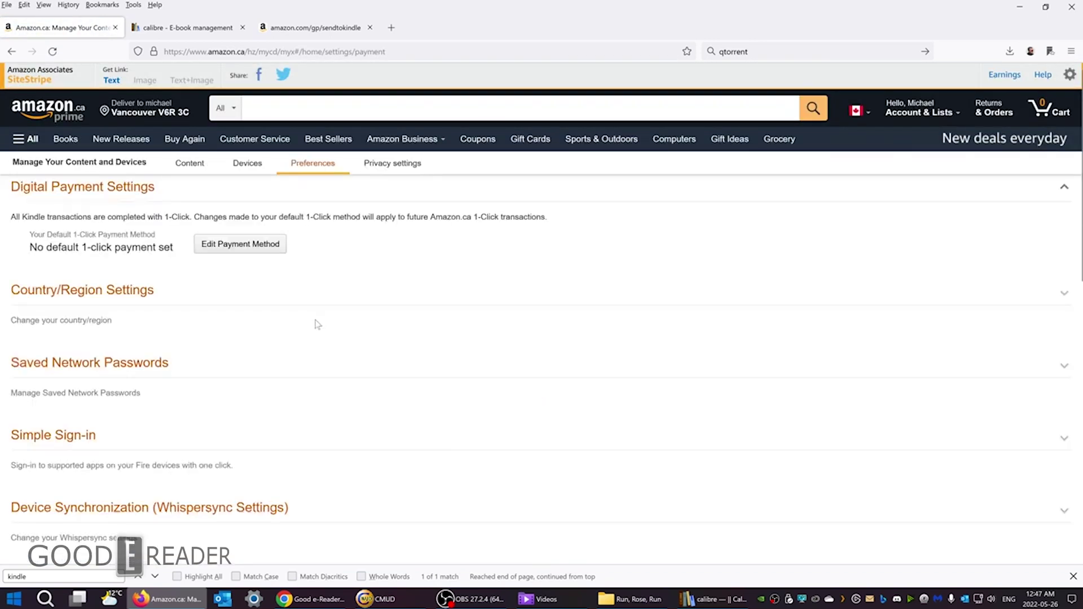
Expand Personal Document Settings and copy the Kindle's Send-to-Kindle e-mail address.
scroll(266, 379, down, 4)
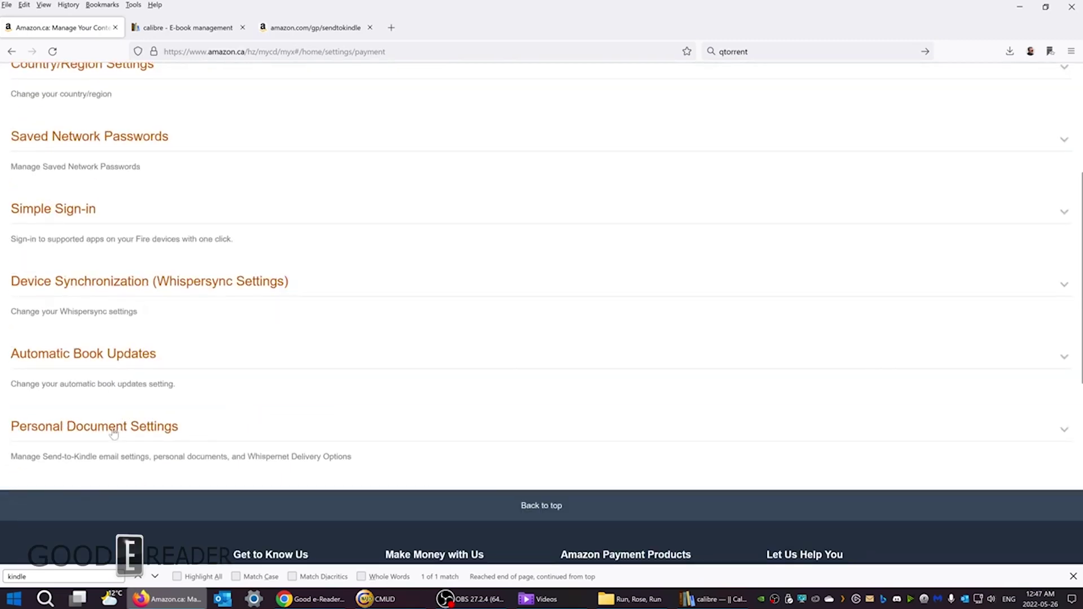
click(113, 432)
scroll(428, 424, down, 6)
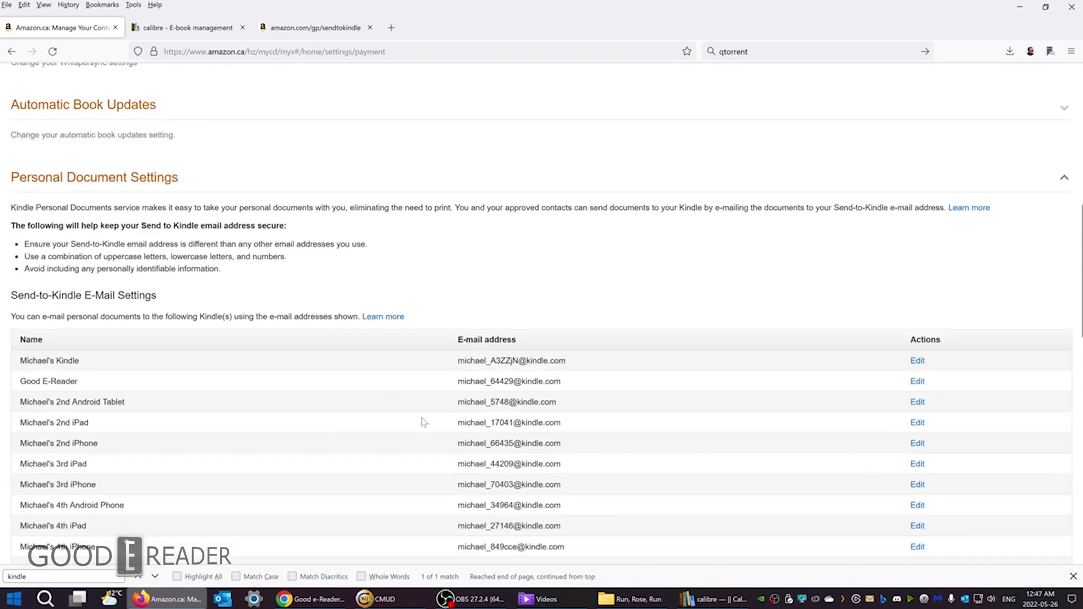
scroll(428, 424, down, 1)
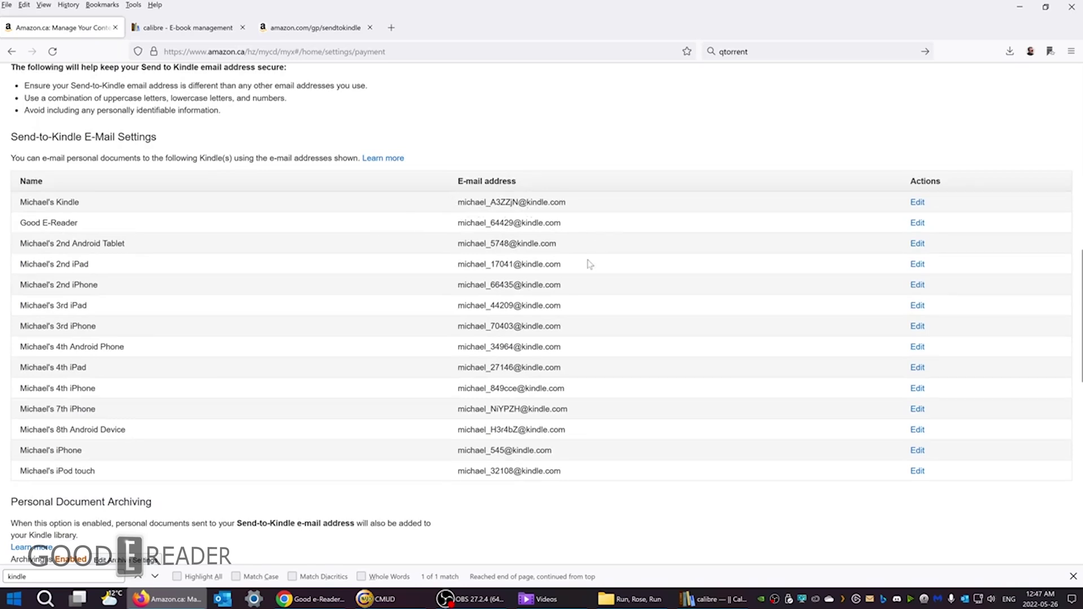
drag(457, 202, 577, 204)
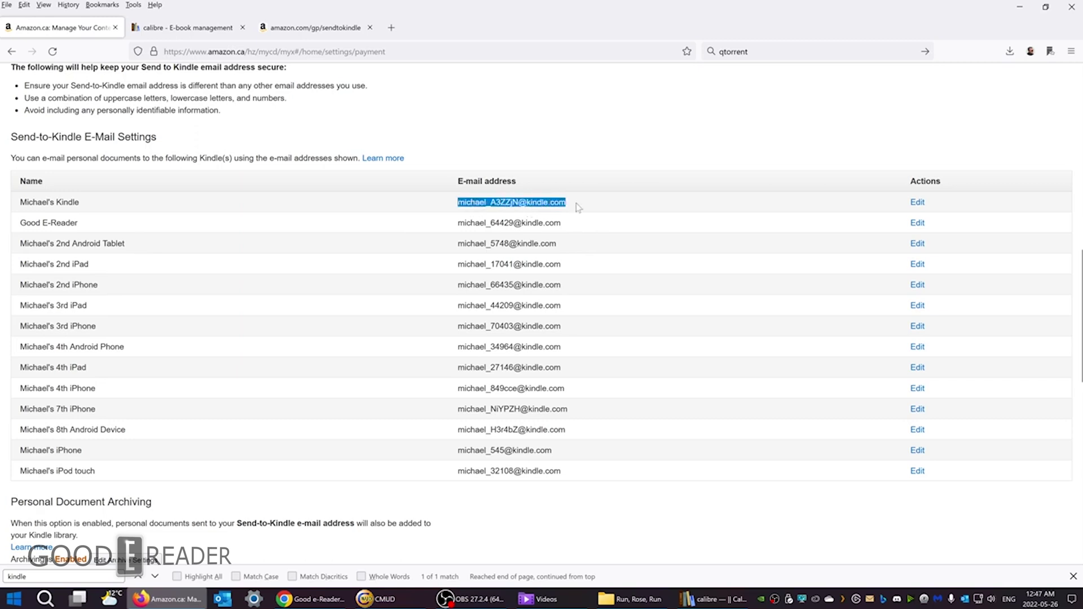
right_click(550, 208)
click(574, 219)
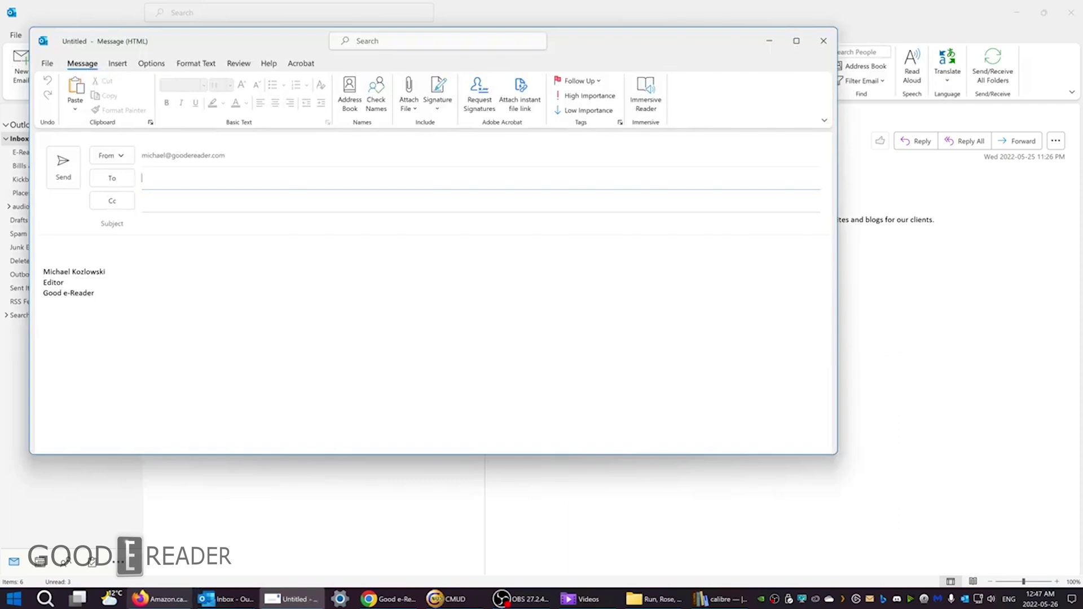
E-mail the Run, Rose, Run EPUB to the Kindle address with subject 'book'.
key(ctrl+v)
click(142, 223)
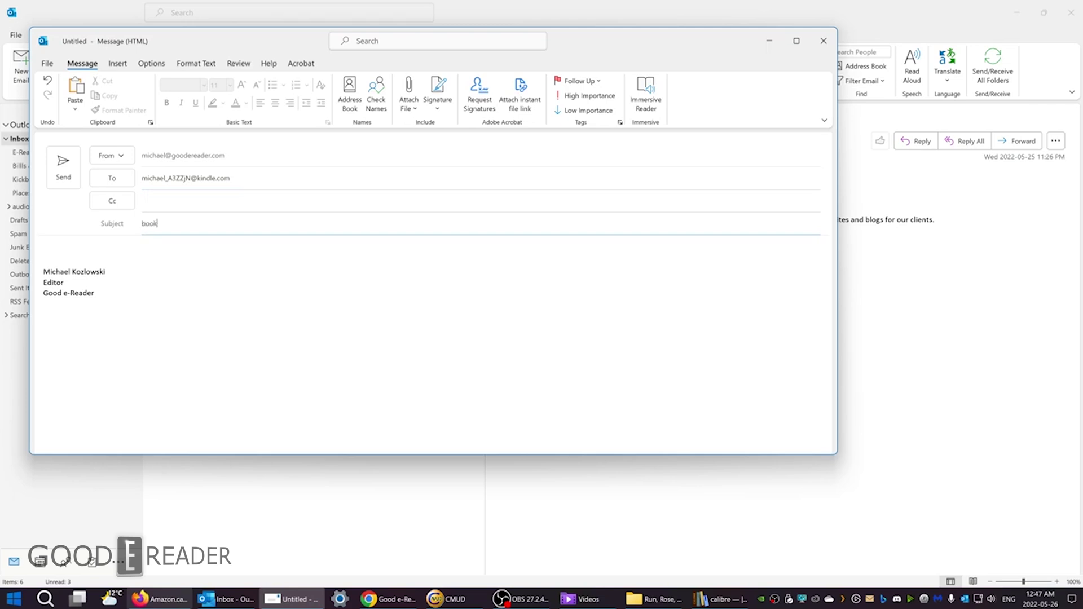
click(44, 249)
click(409, 89)
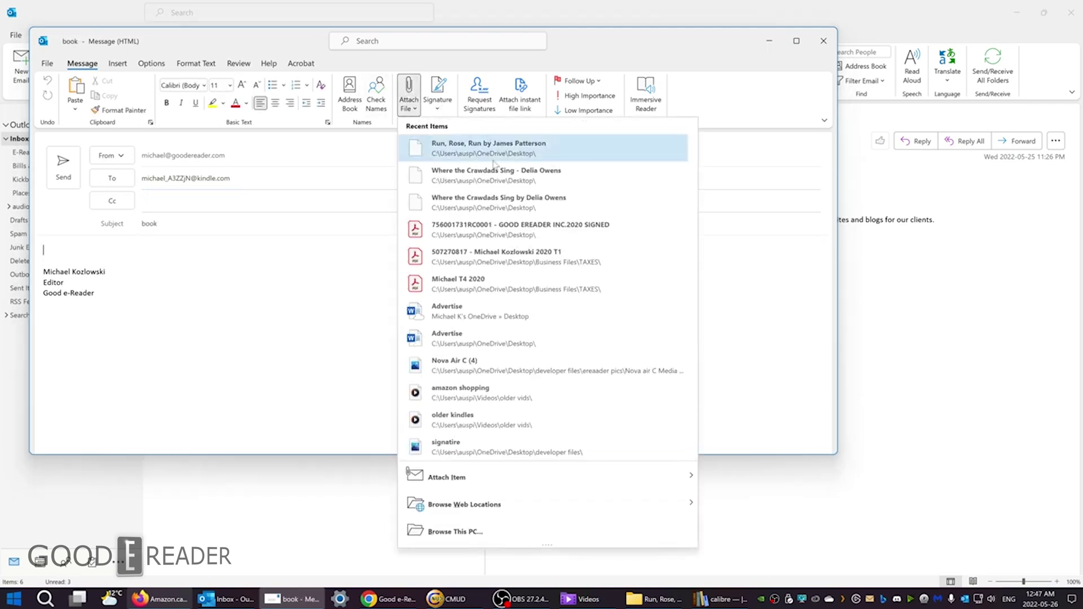
click(587, 152)
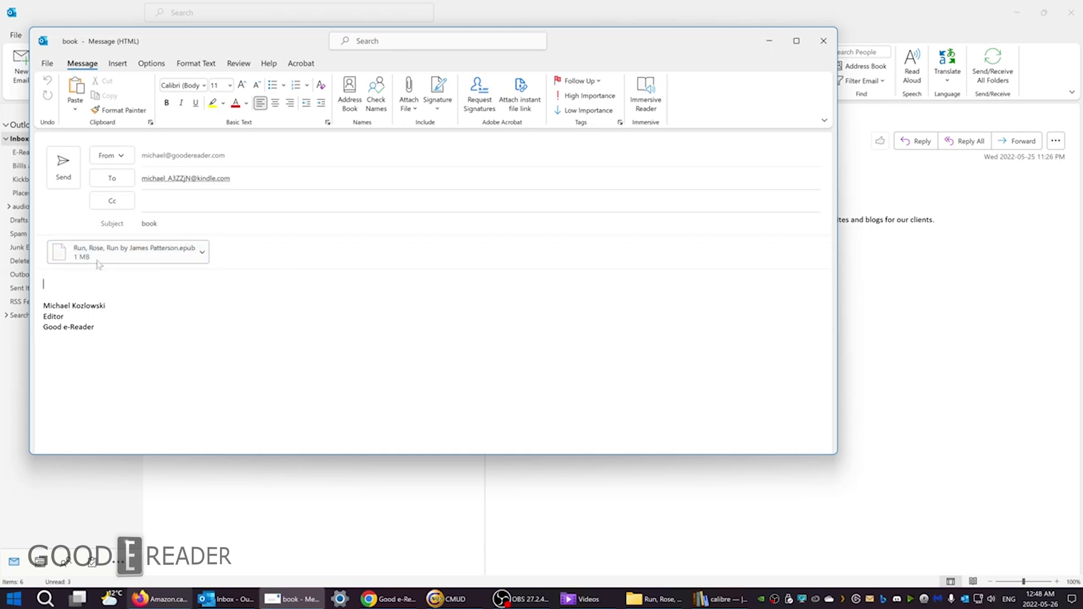
click(63, 177)
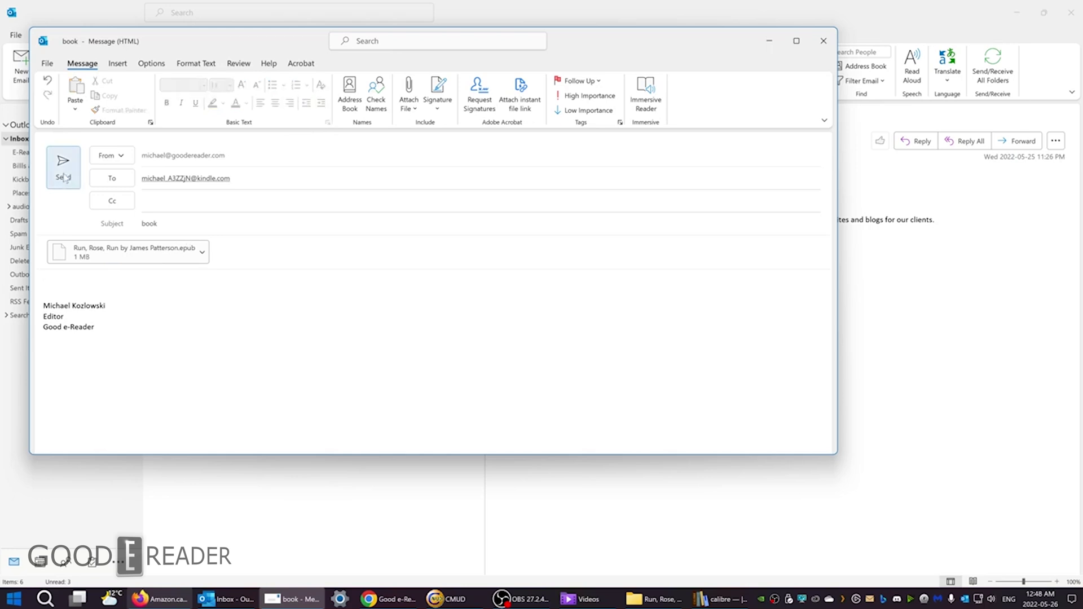
key(alt+Tab)
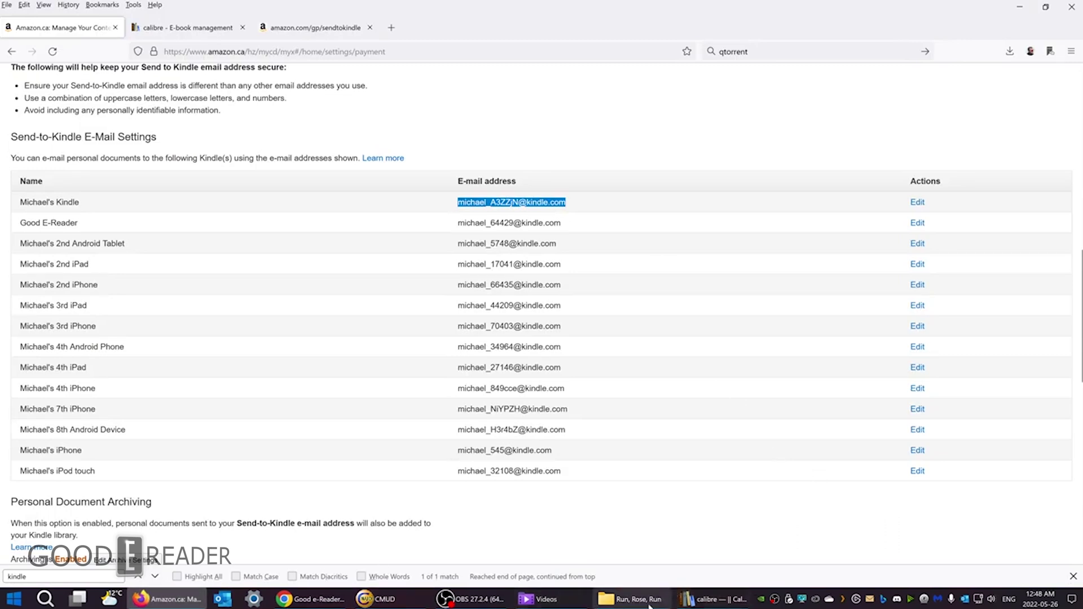
Browse the Kindle (E:) drive to its documents\Downloads\Items01 folder.
click(632, 599)
click(31, 494)
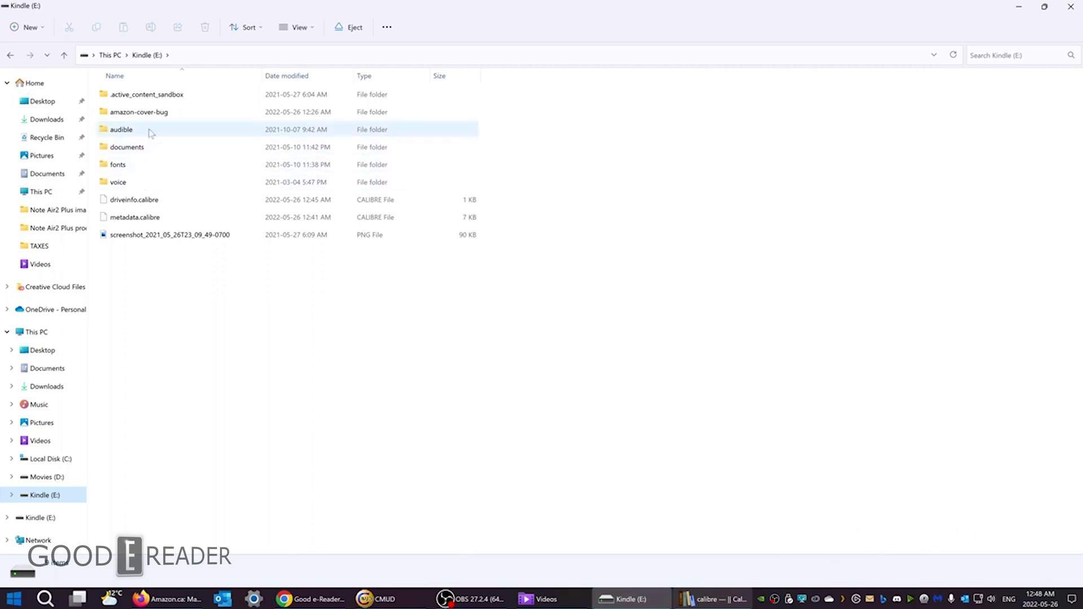
double_click(149, 148)
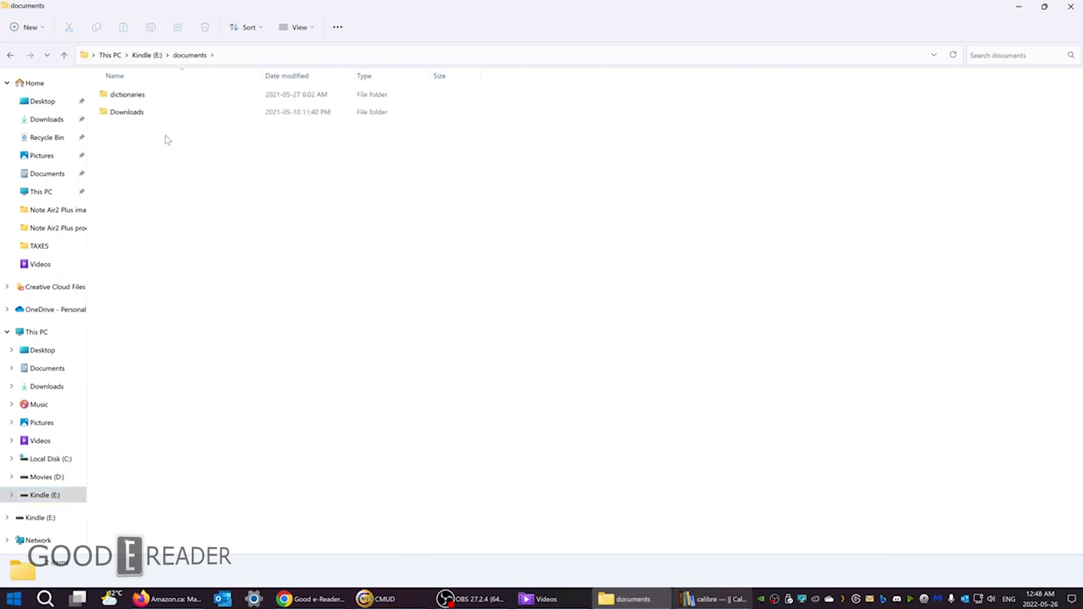
double_click(127, 112)
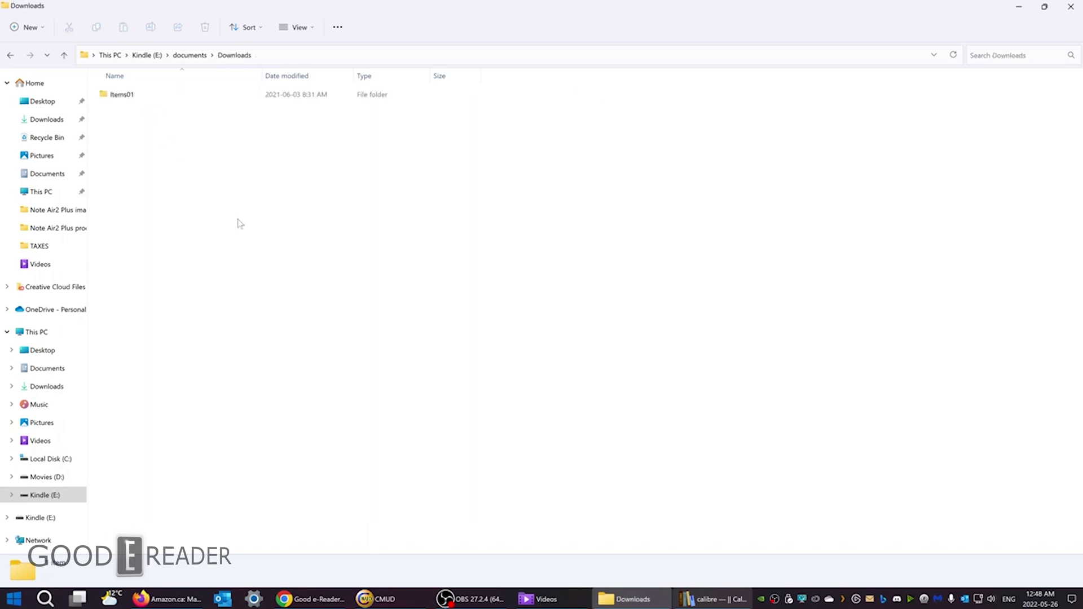
click(141, 102)
double_click(141, 103)
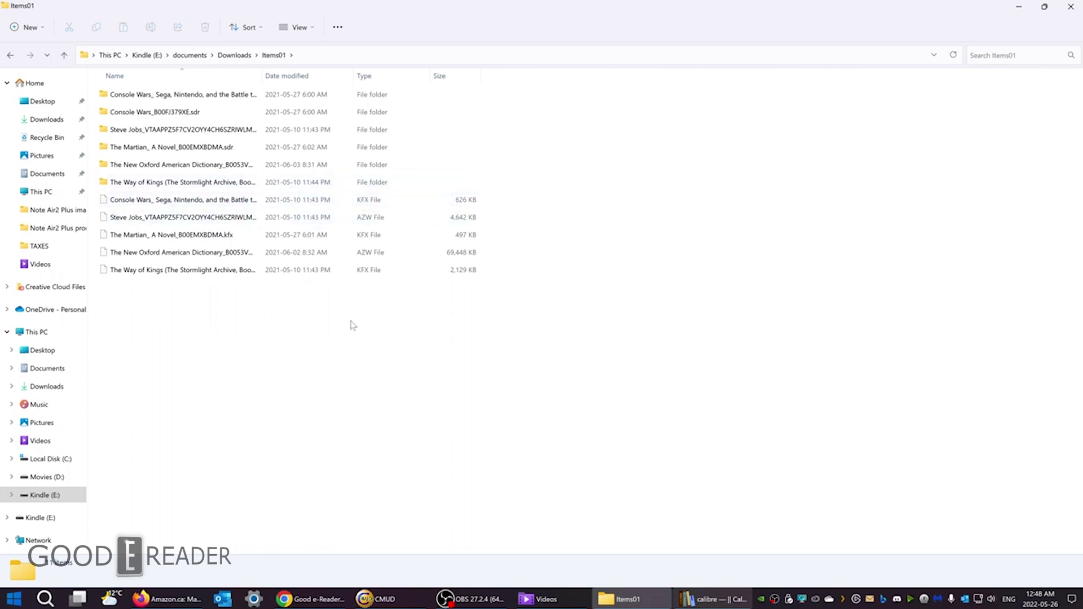
Inspect the New Oxford American Dictionary file in Items01, then clear the selection.
click(347, 258)
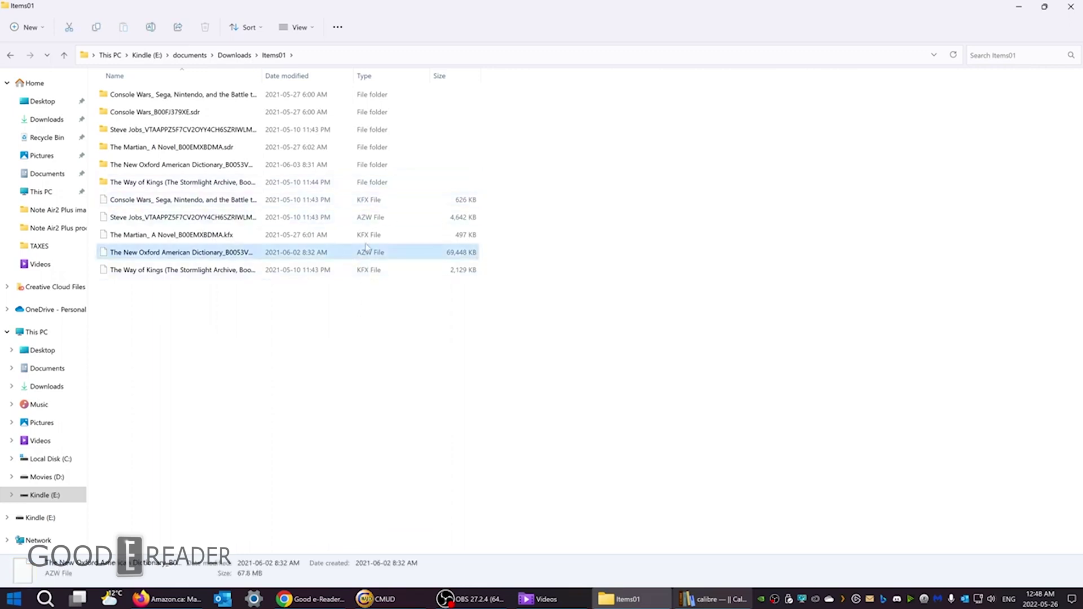
click(337, 354)
click(356, 258)
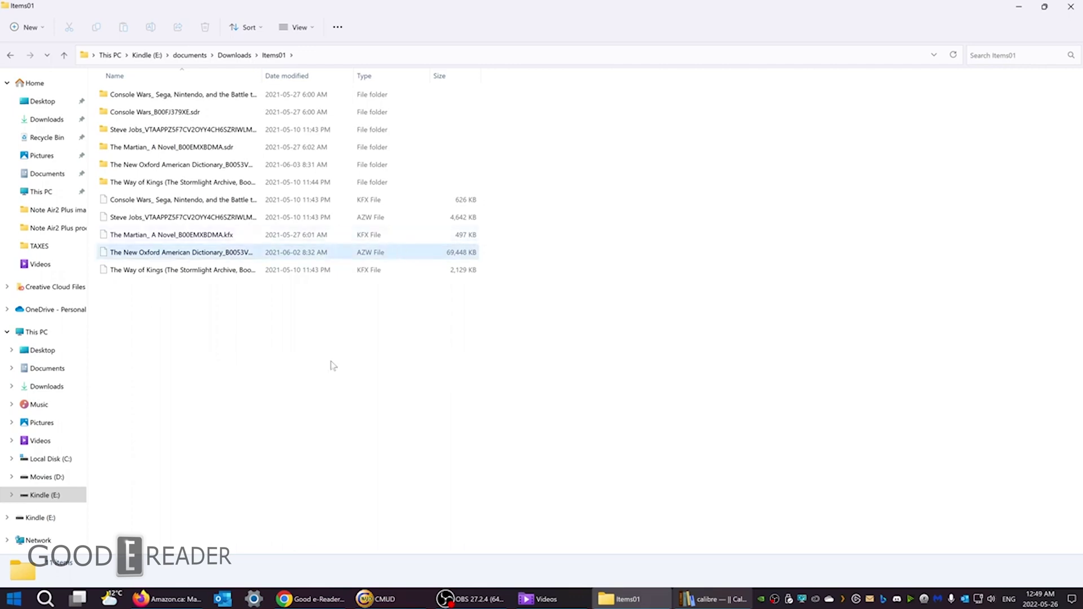
click(995, 169)
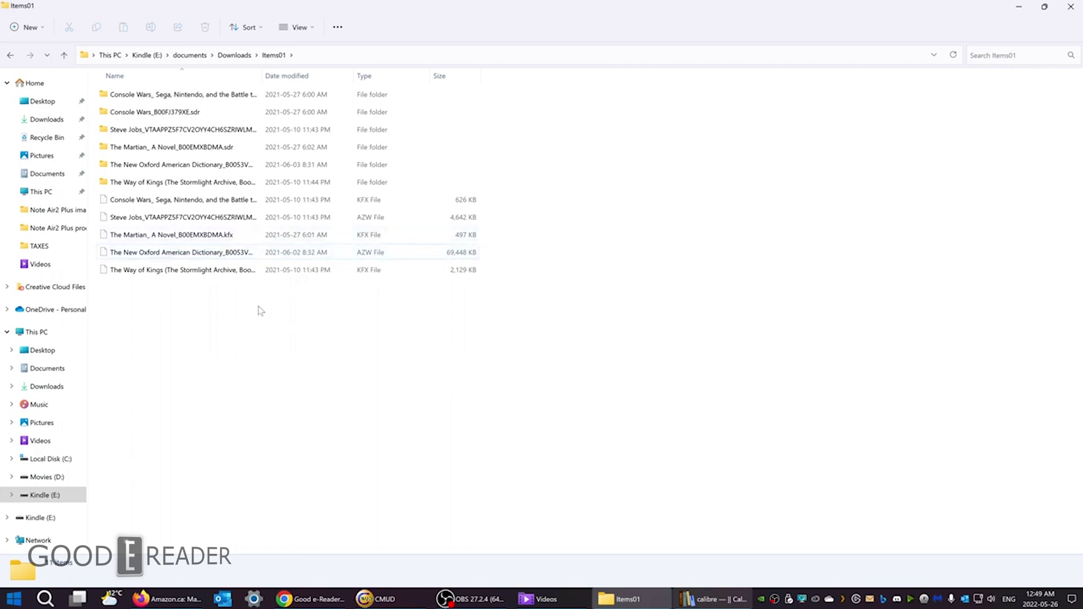